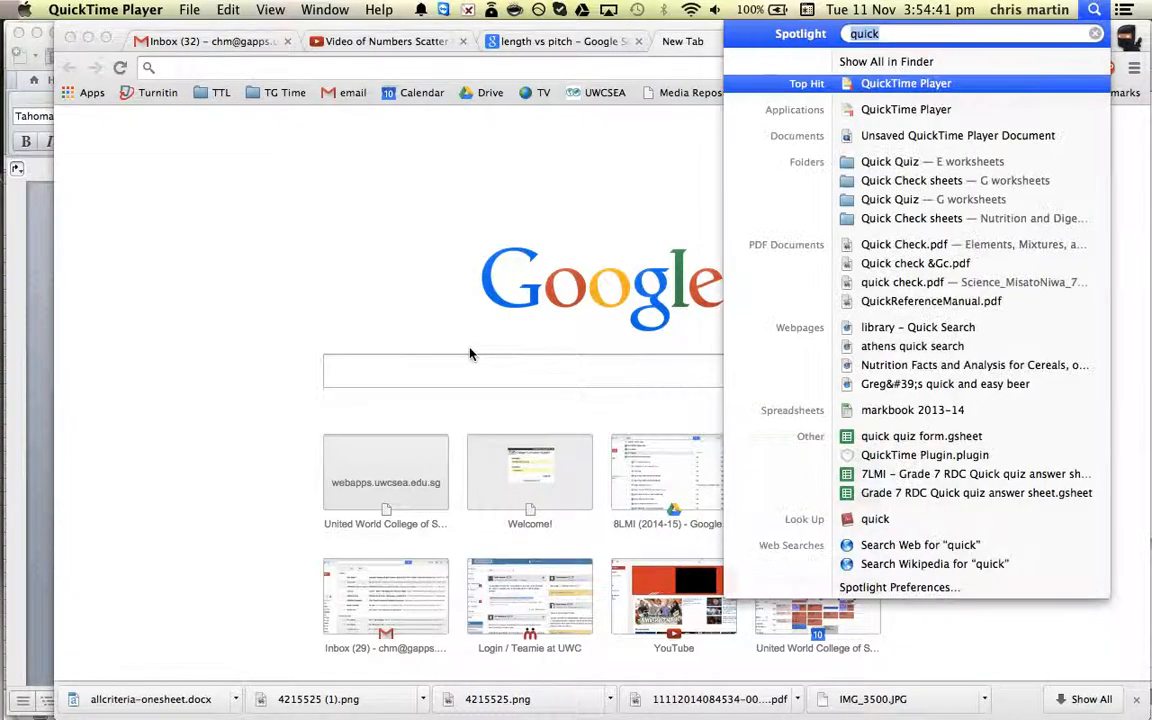
Create a blank Numbers spreadsheet and paste the copied length and frequency data starting at cell B2.
type("number")
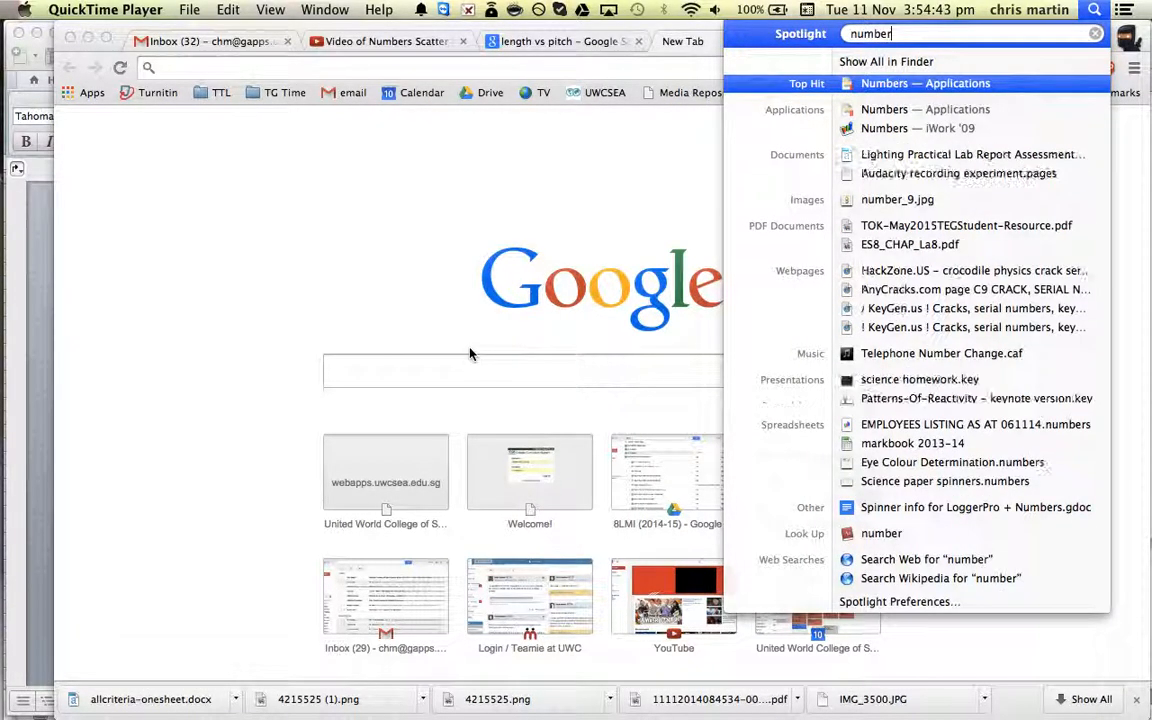
key("Return")
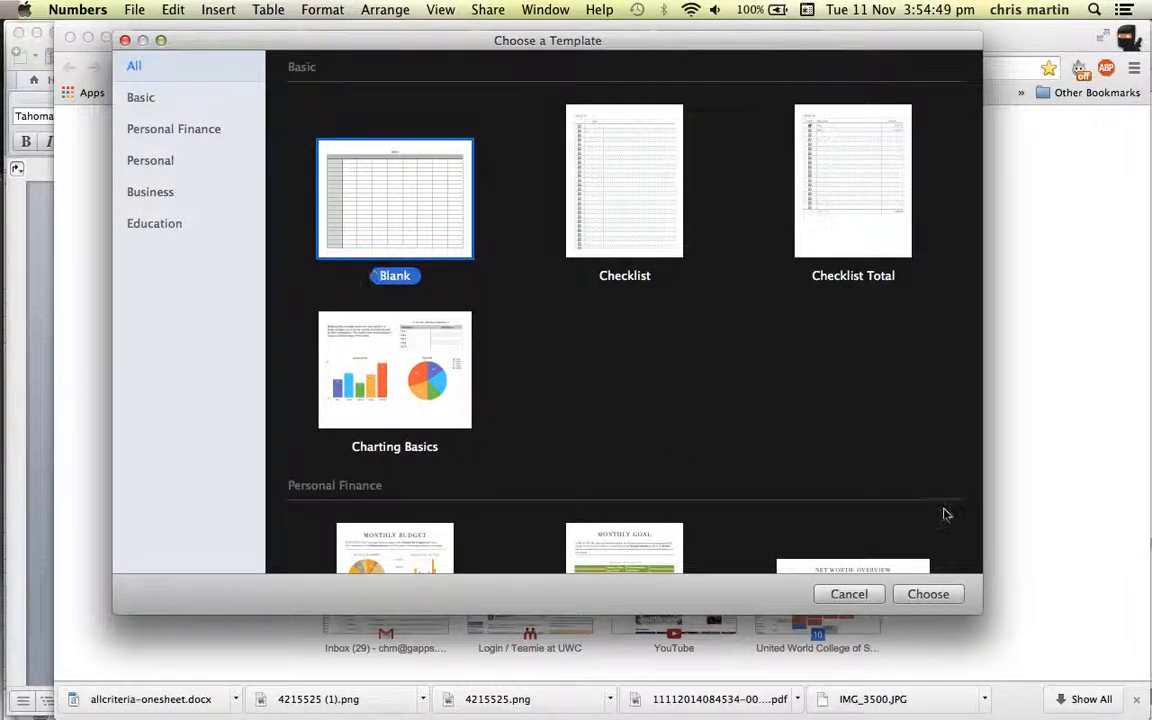
left_click(916, 602)
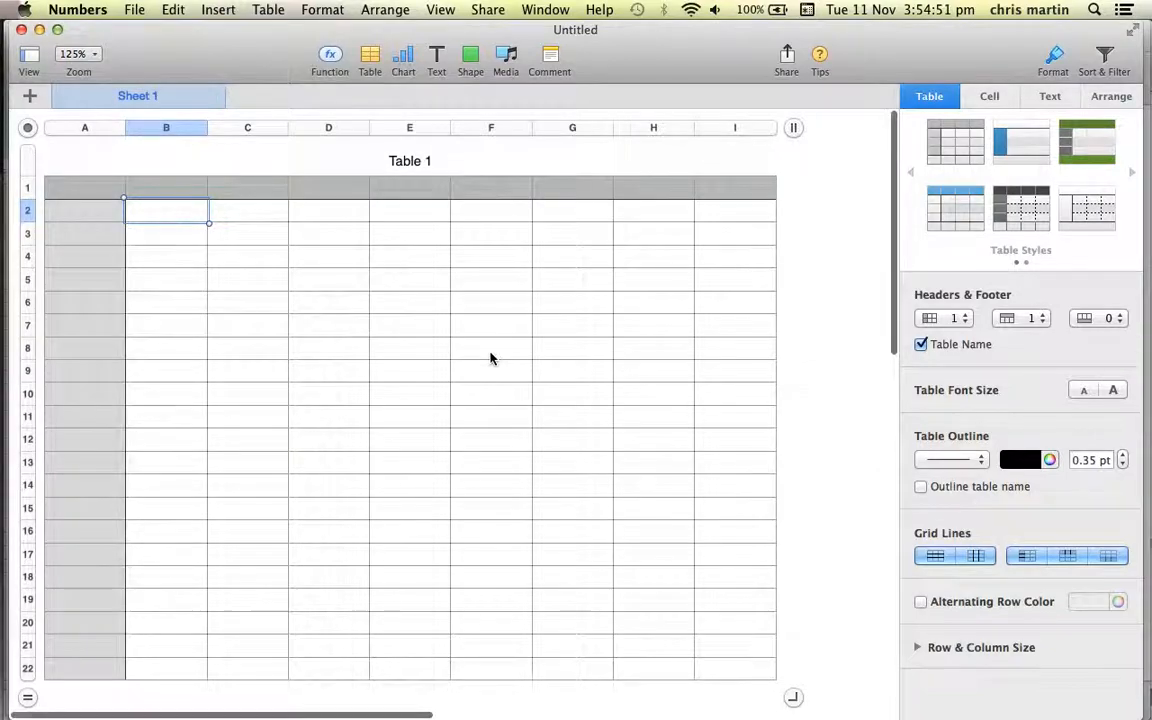
key("super+v")
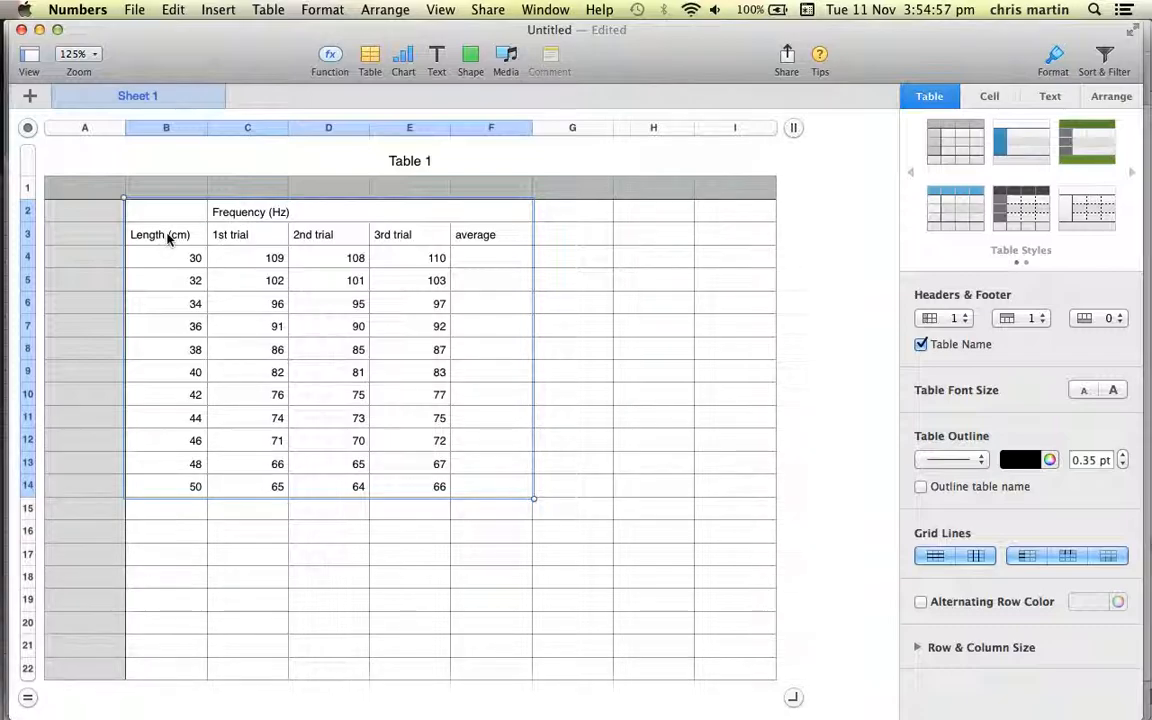
Enter an AVERAGE formula for C4:E4 in cell F4 and fill it down through F14.
left_click(466, 258)
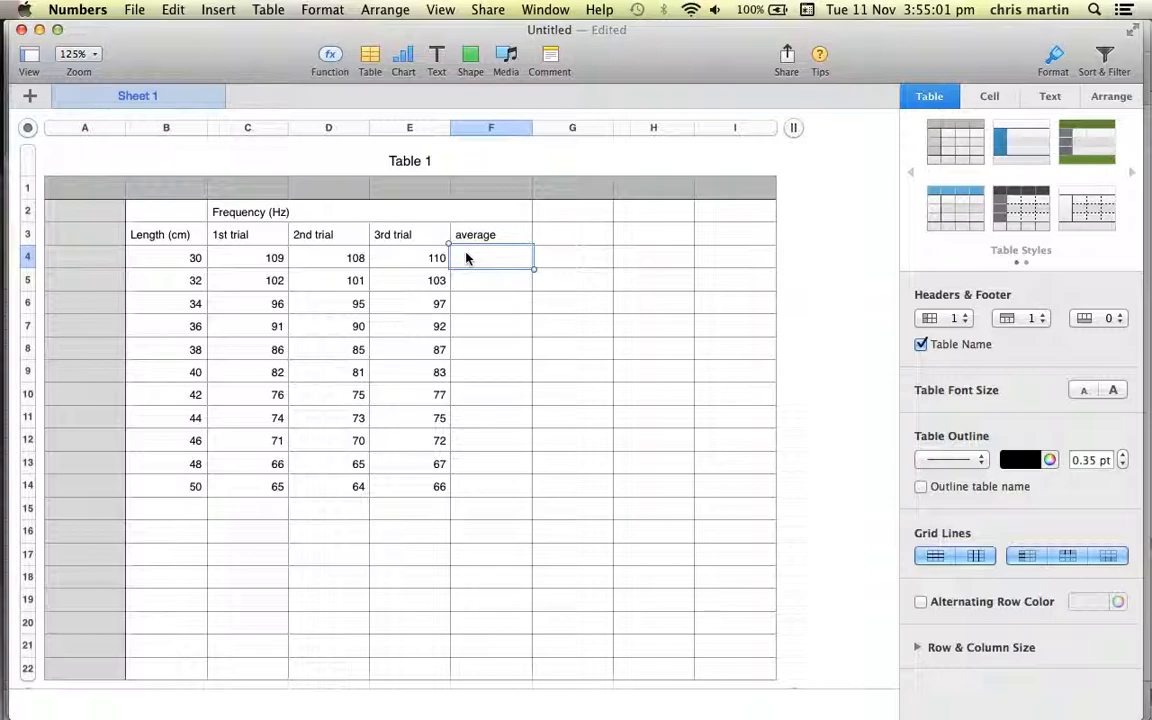
type("=AVERA")
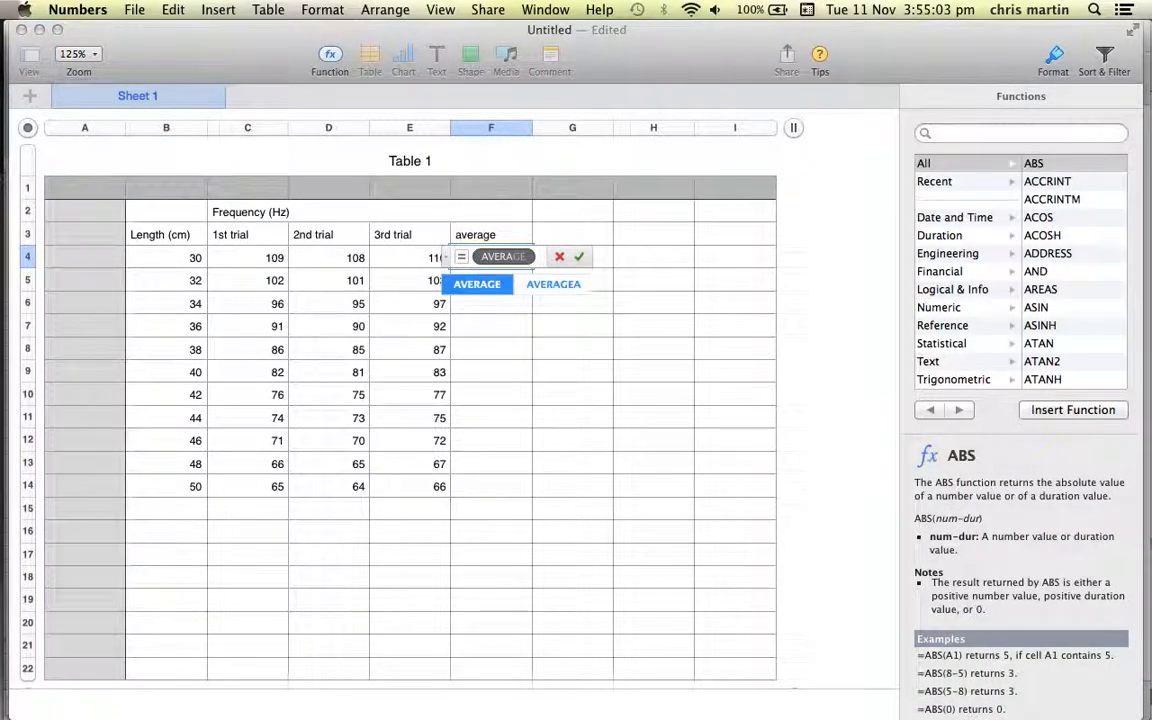
key("Return")
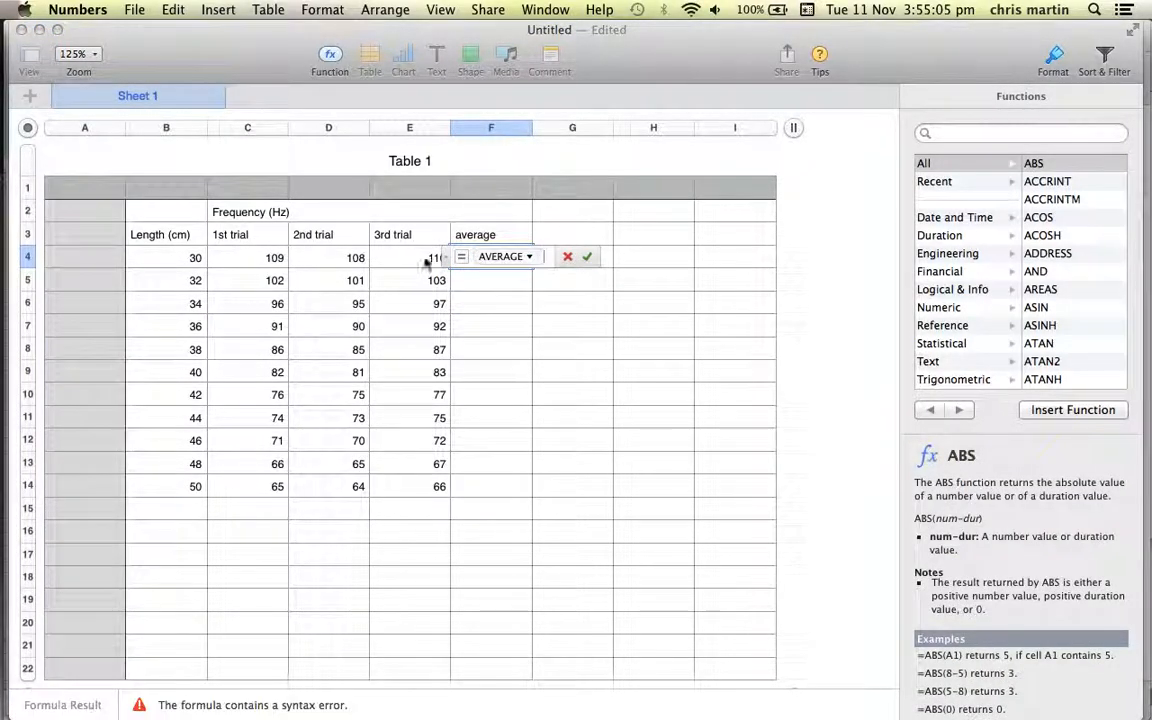
left_click_drag(272, 258, 415, 266)
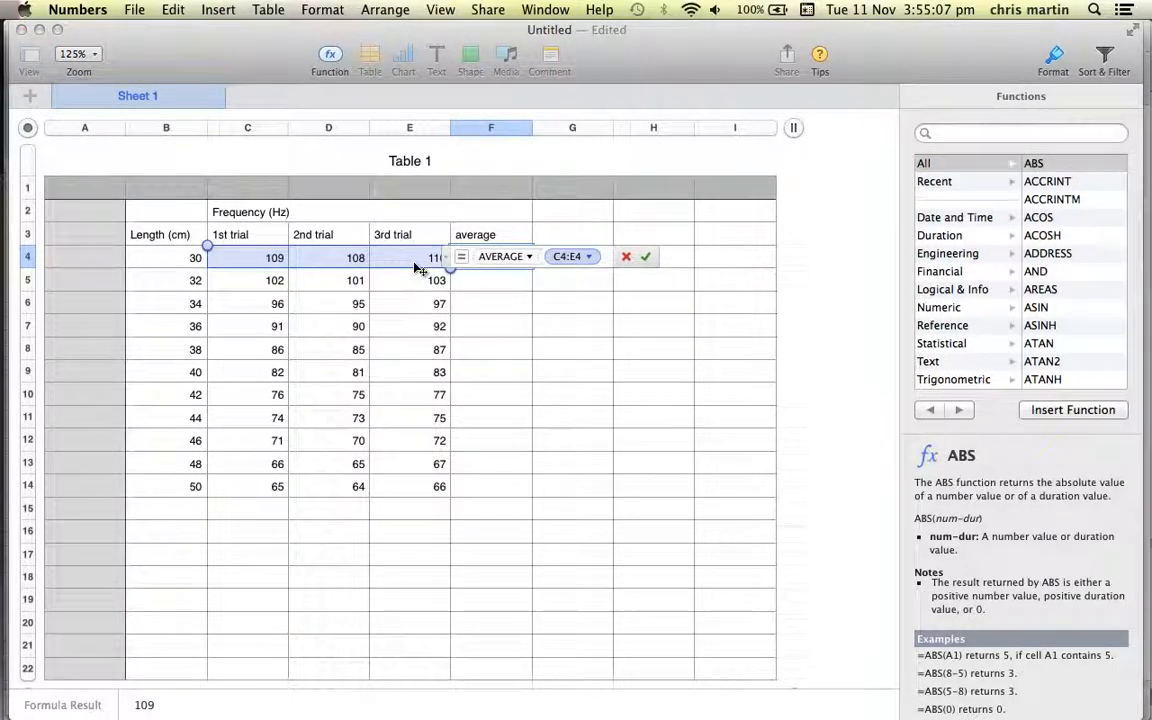
type(")")
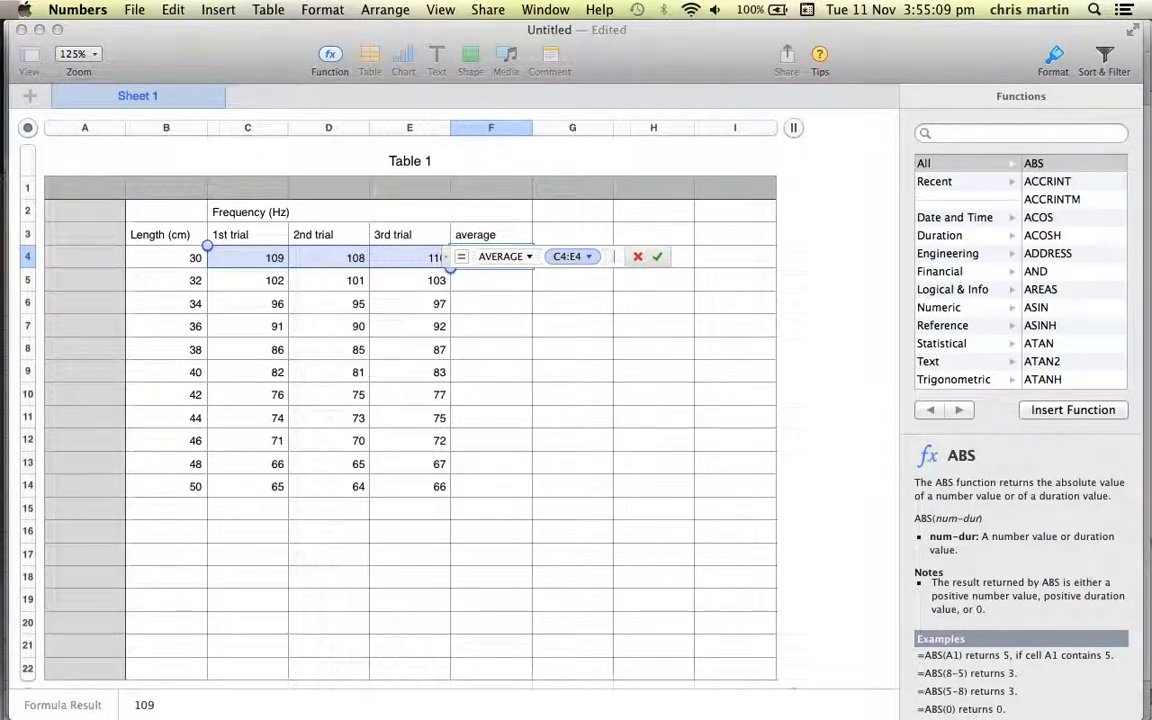
key("Return")
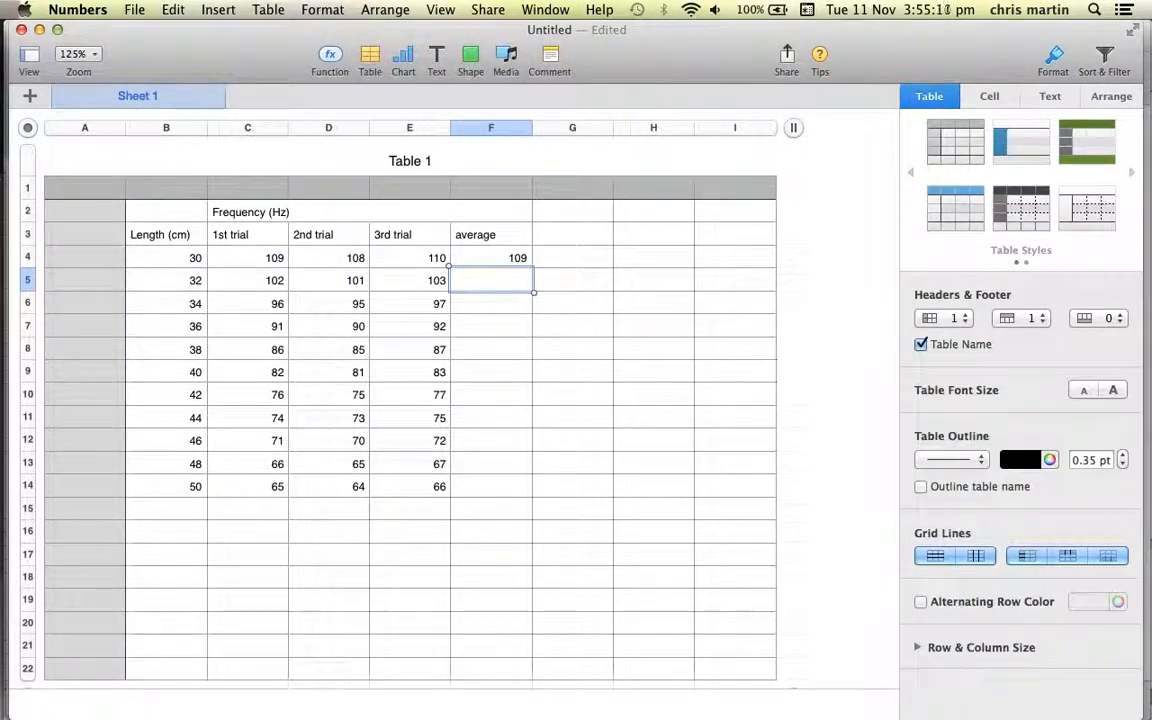
left_click(492, 266)
left_click_drag(492, 270, 492, 496)
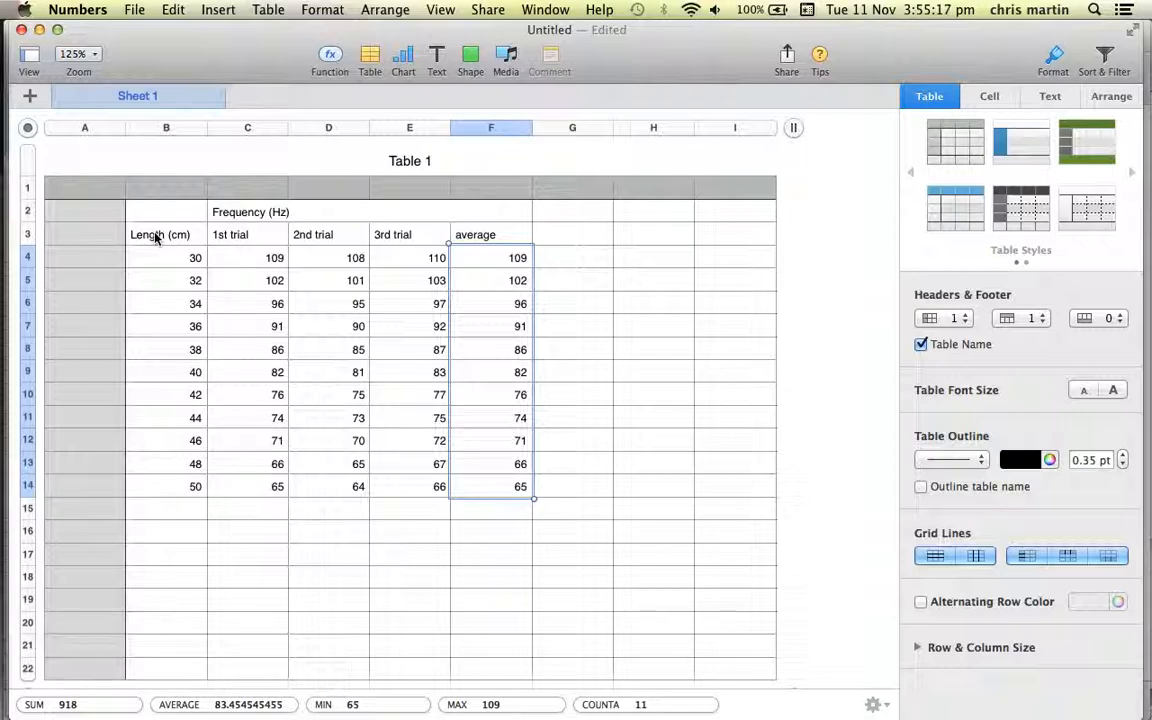
Insert a 2D scatter chart from B3:B14 and F3:F14, with its title and border shown.
left_click_drag(155, 237, 170, 484)
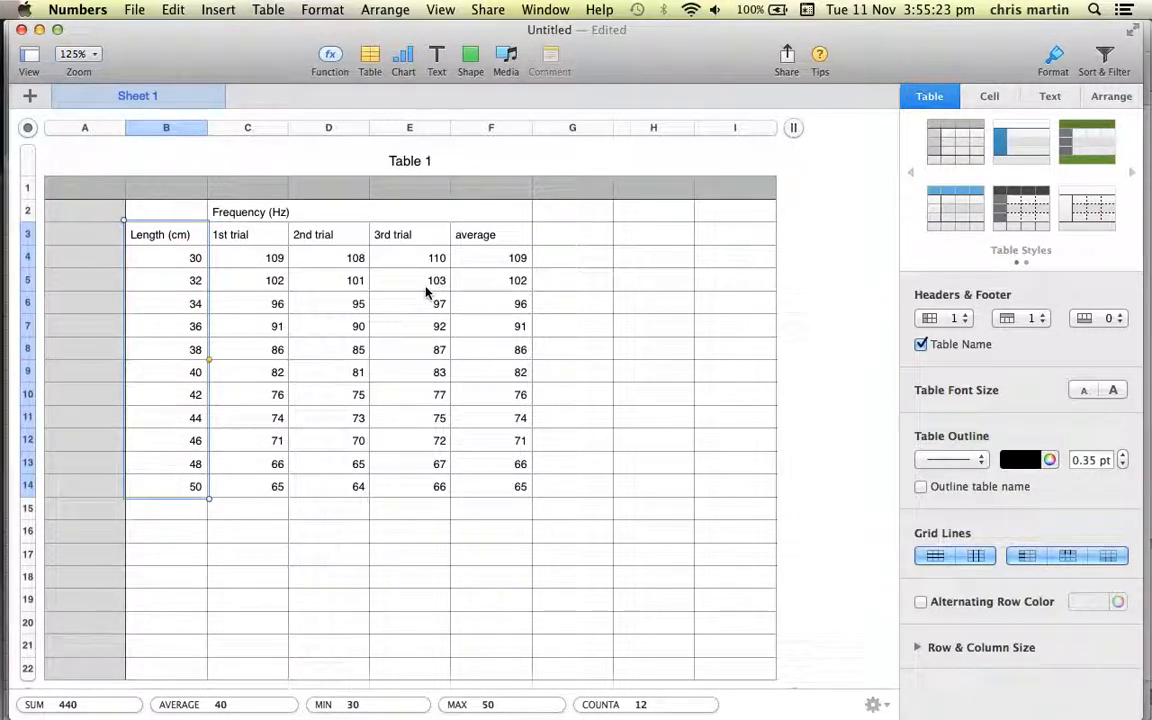
left_click_drag(482, 239, 519, 488)
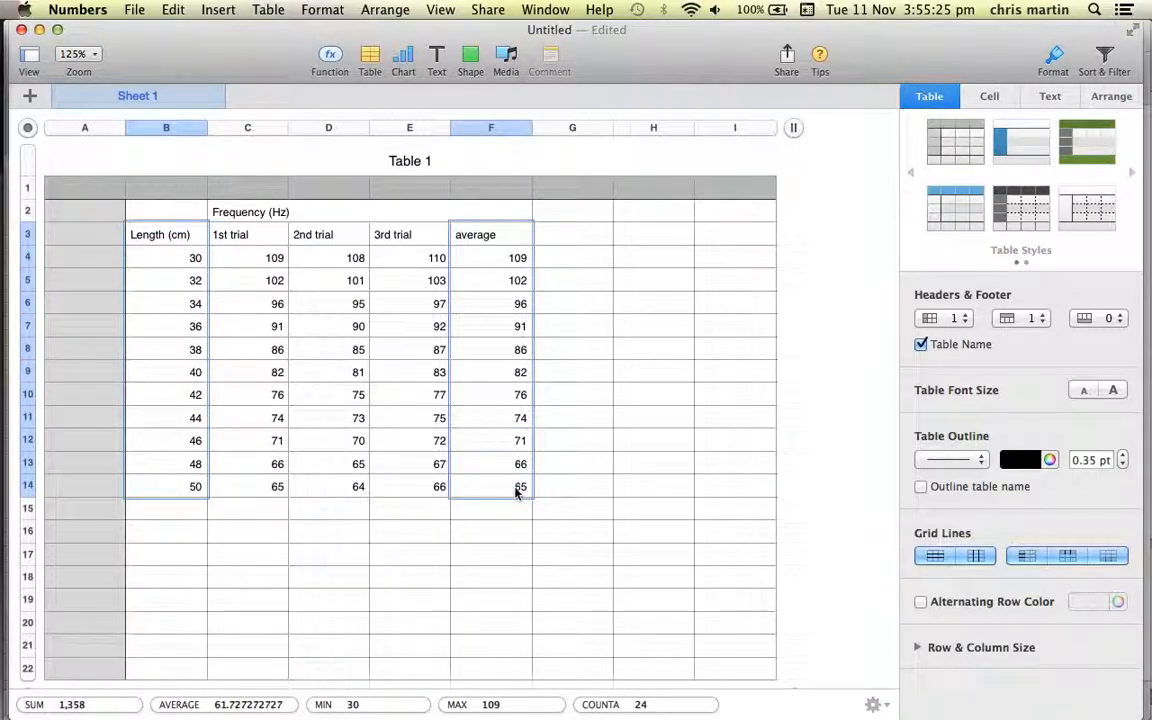
left_click(405, 60)
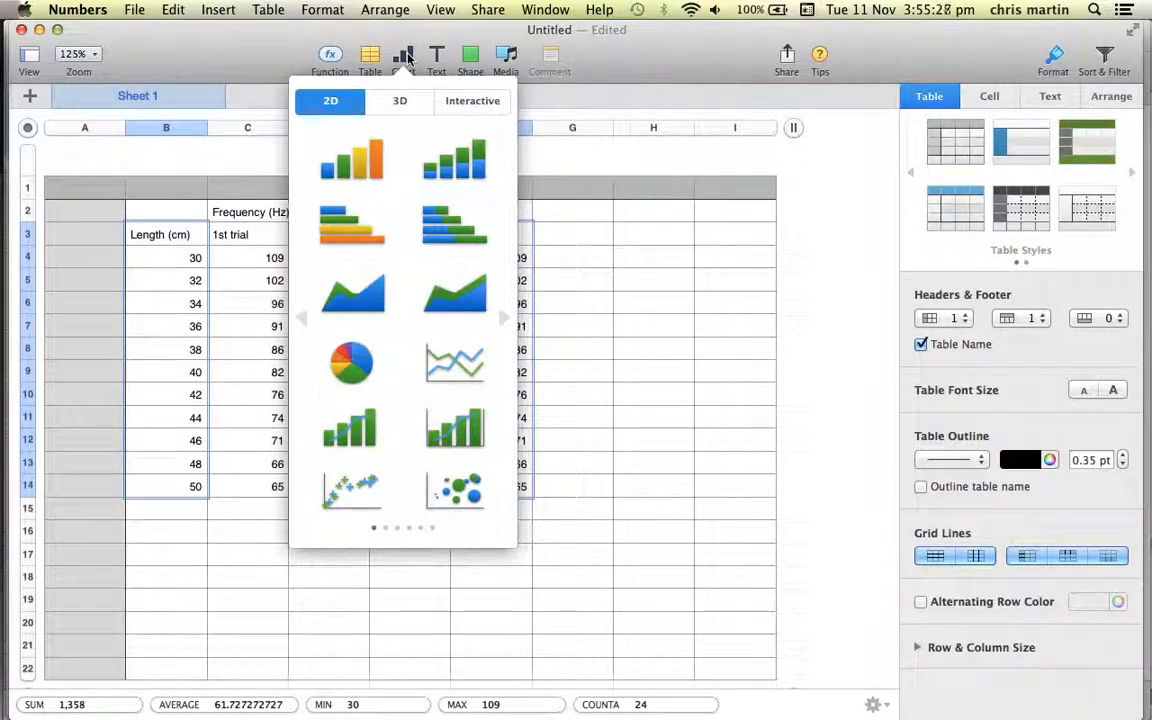
left_click(357, 495)
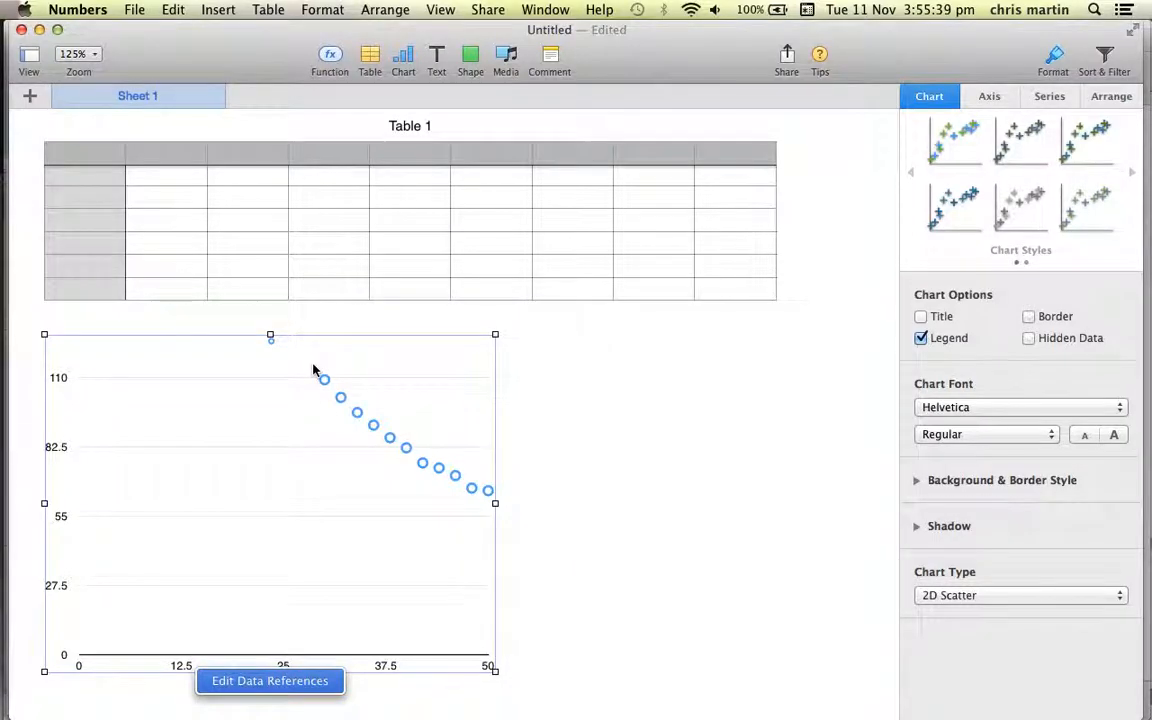
left_click(920, 317)
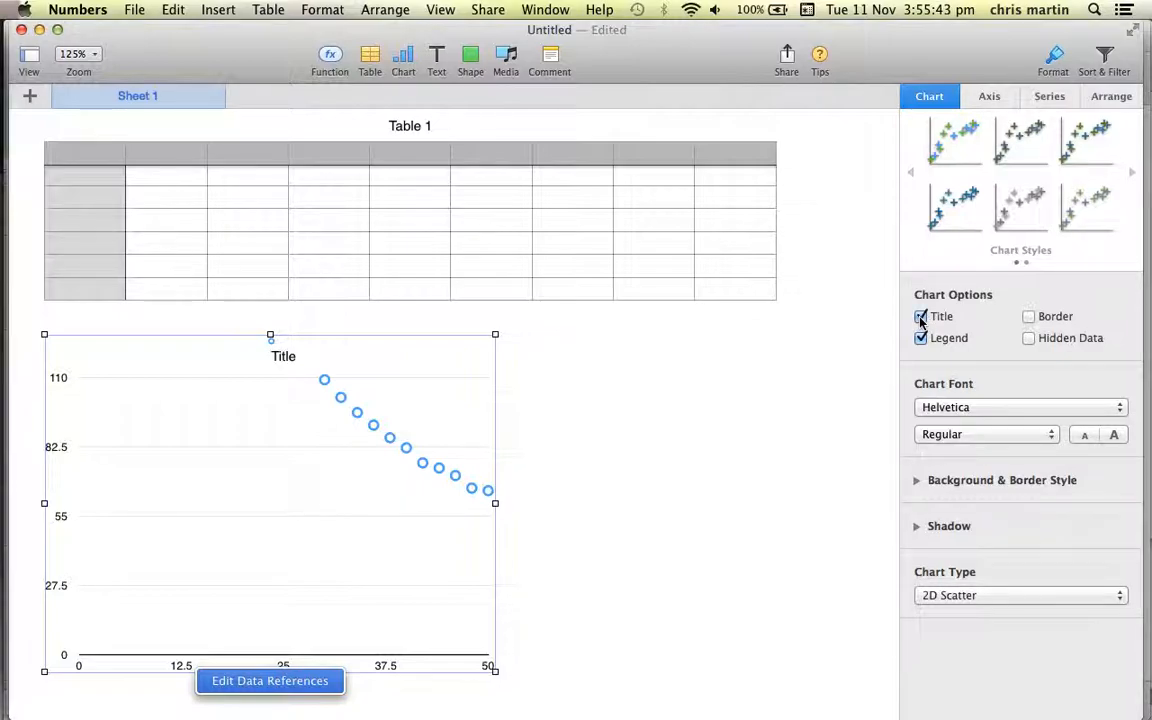
left_click(1029, 317)
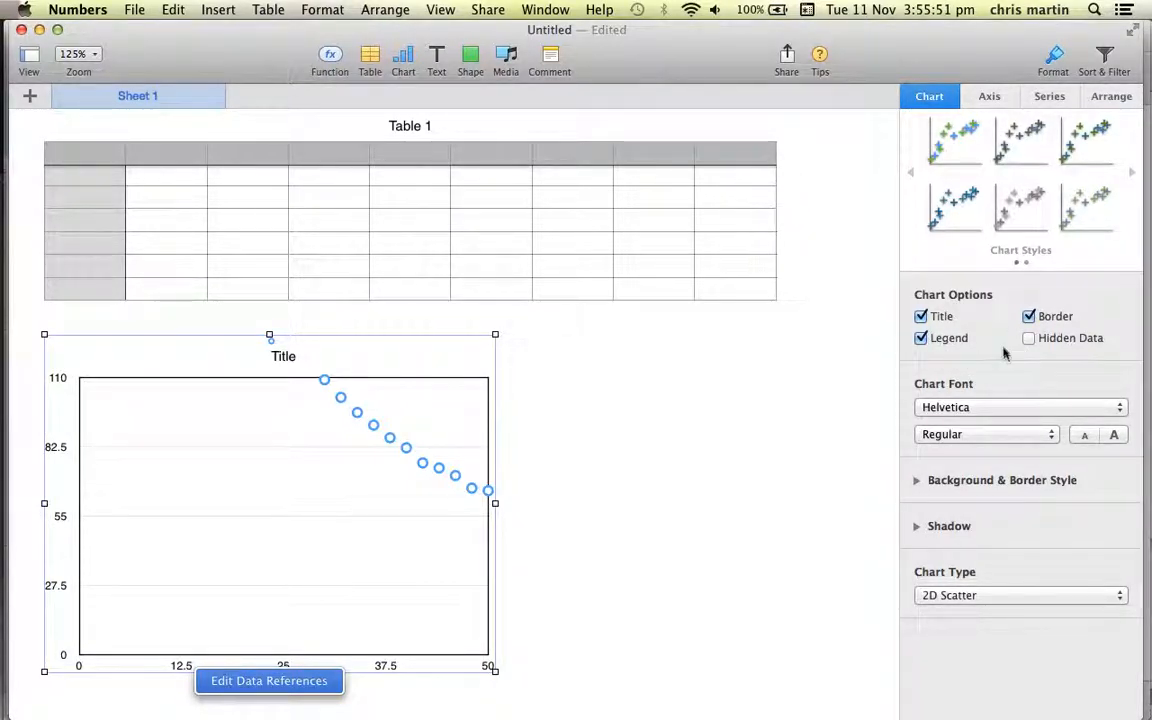
Set the minimum of the scatter chart's X-axis scale to 30.
left_click(985, 97)
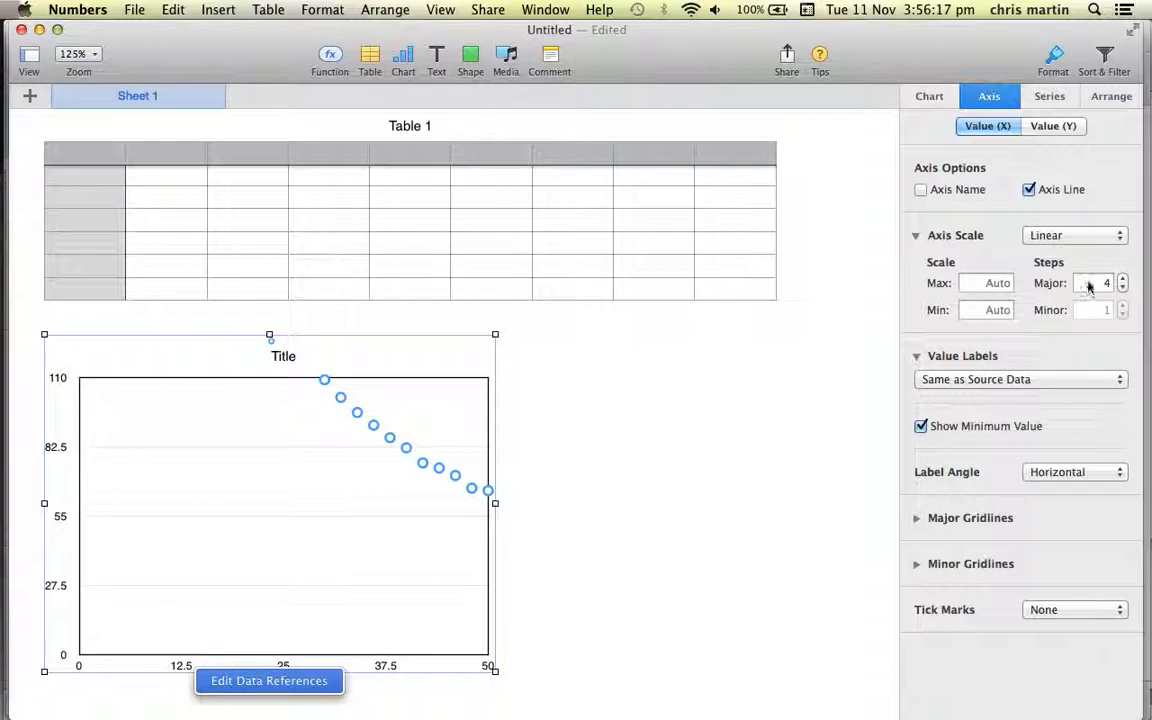
left_click(998, 283)
left_click(990, 310)
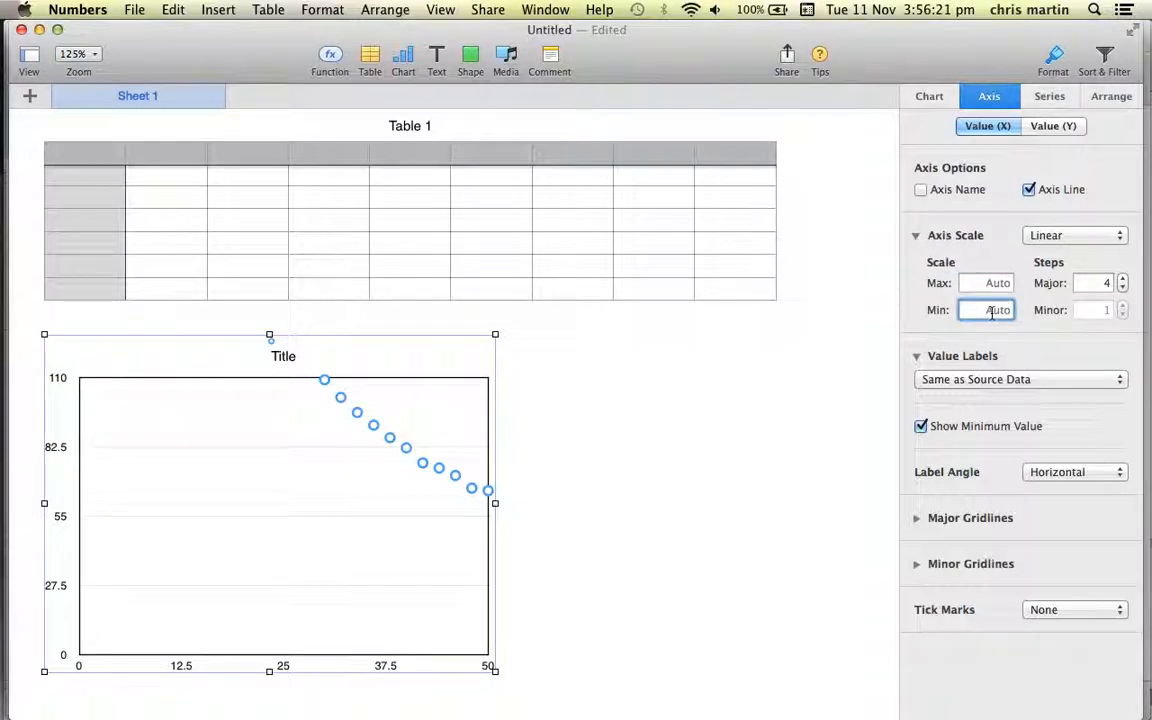
type("30")
key("Return")
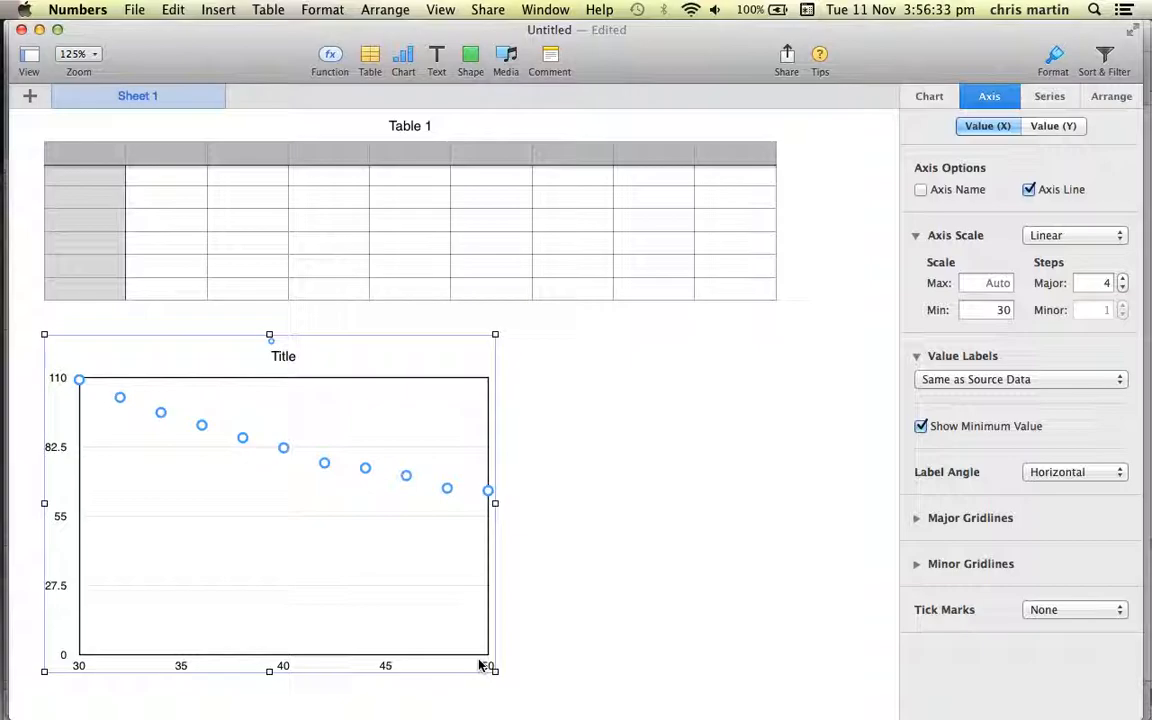
Set the minimum of the scatter chart's Y-axis scale to 60.
left_click(1045, 128)
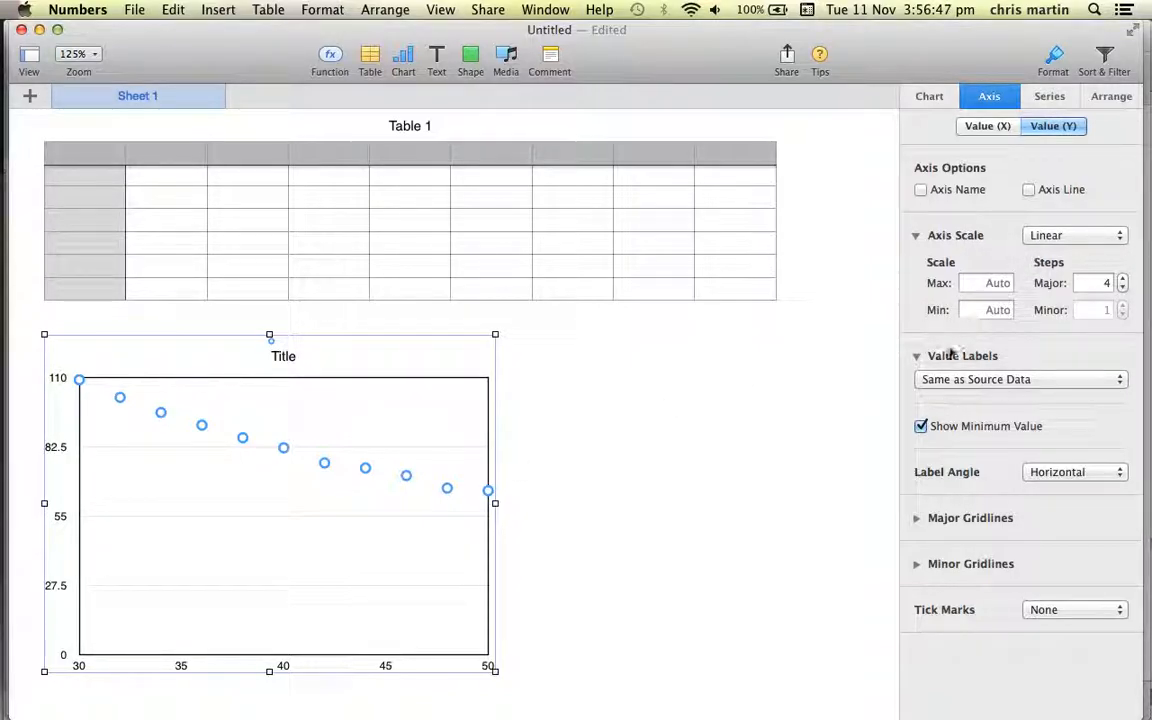
left_click(987, 310)
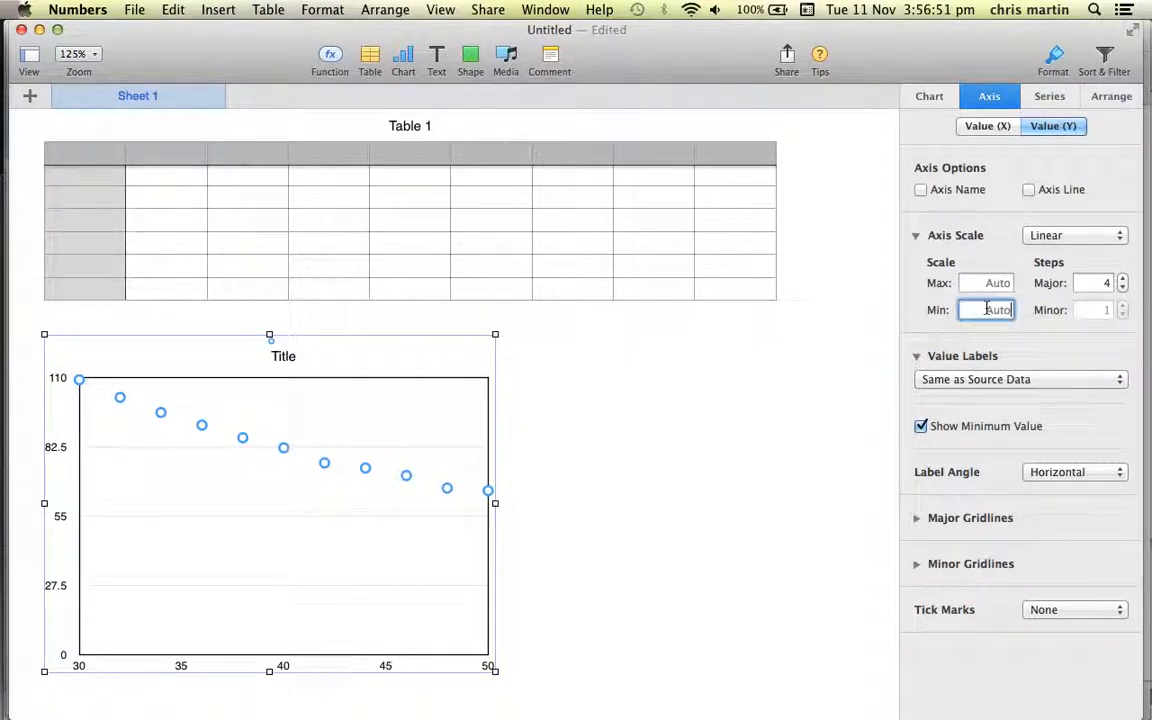
type("60")
key("Return")
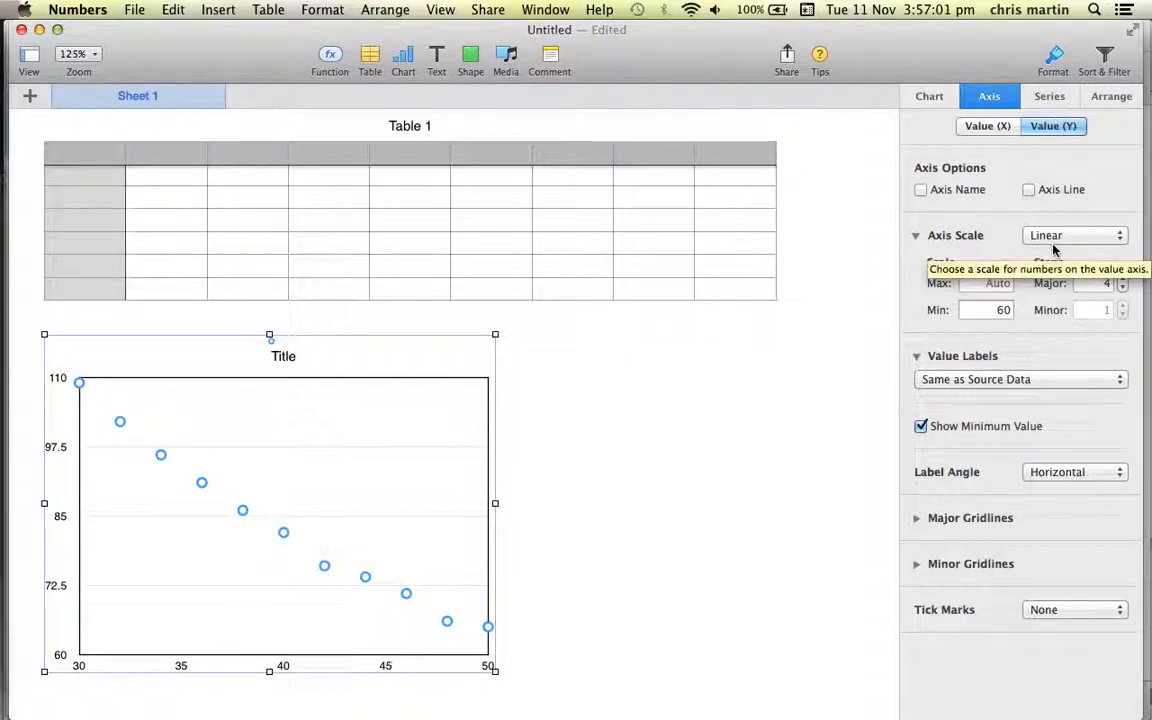
Show the axis names on both the Y and X axes of the scatter chart.
left_click(921, 190)
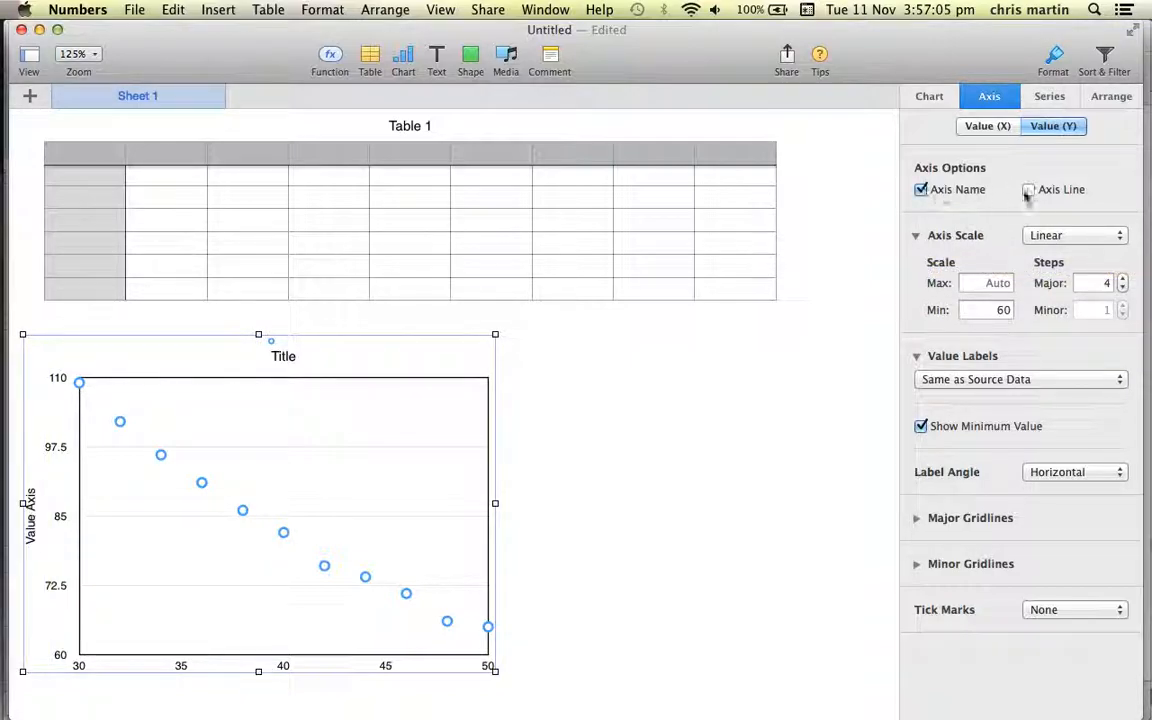
left_click(988, 125)
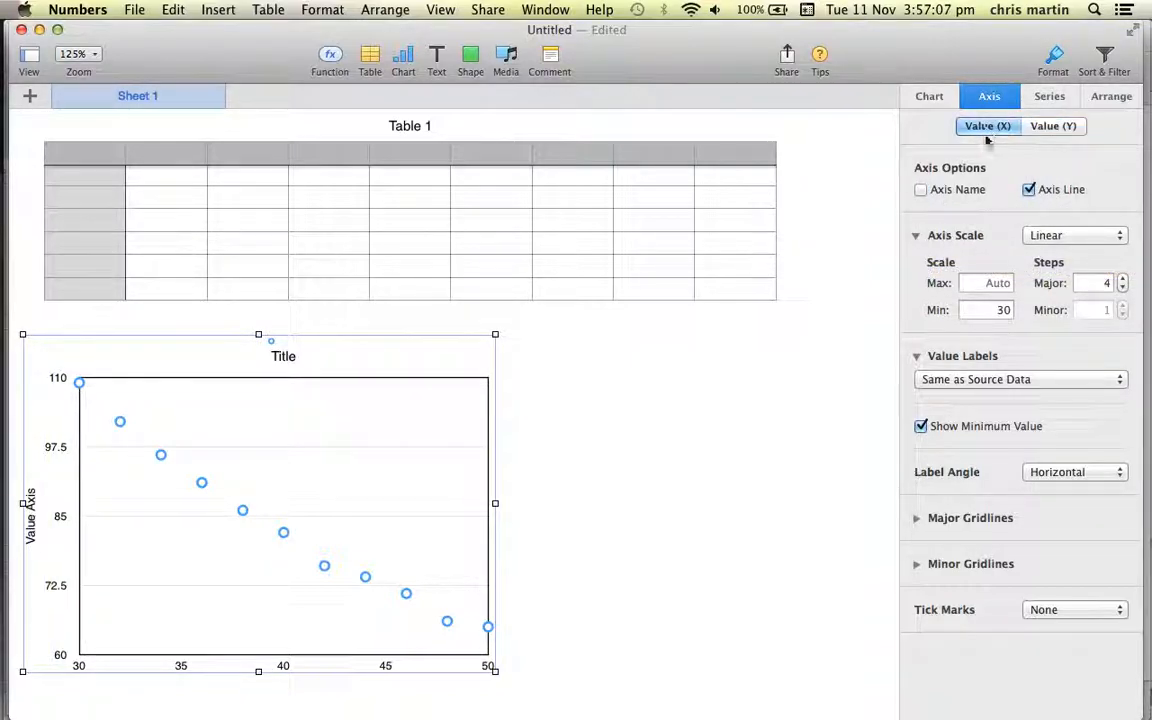
left_click(921, 190)
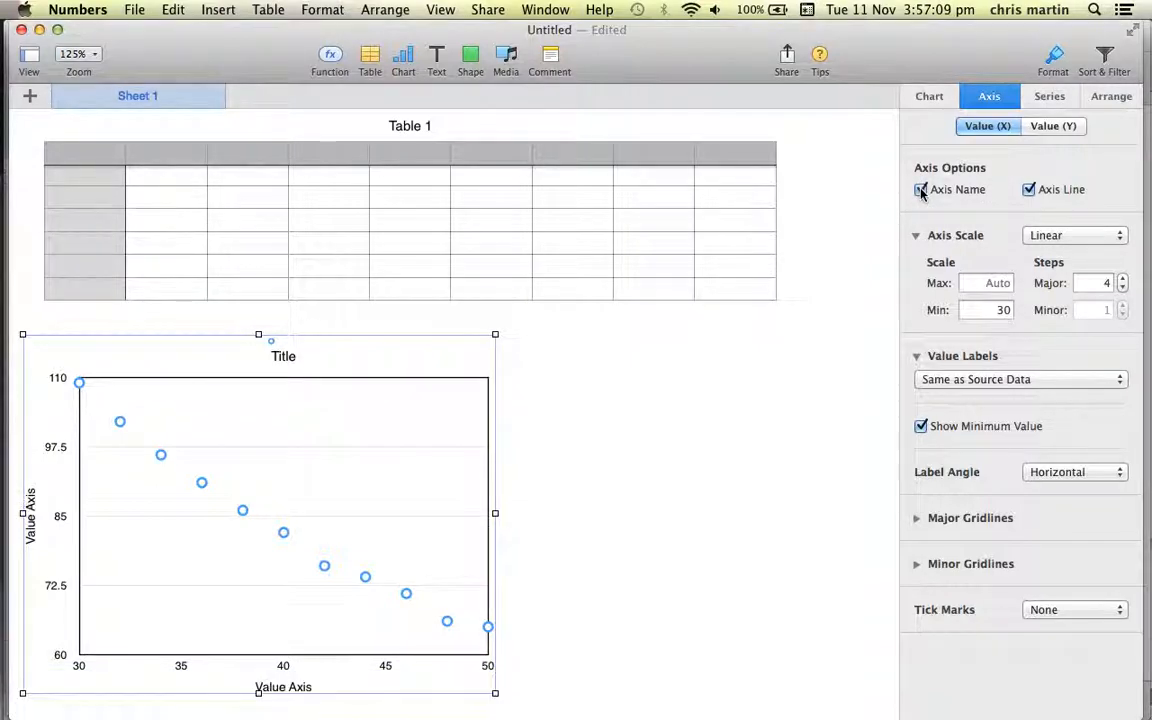
Change the series' data symbols to plus signs with a size of 12.
left_click(1042, 95)
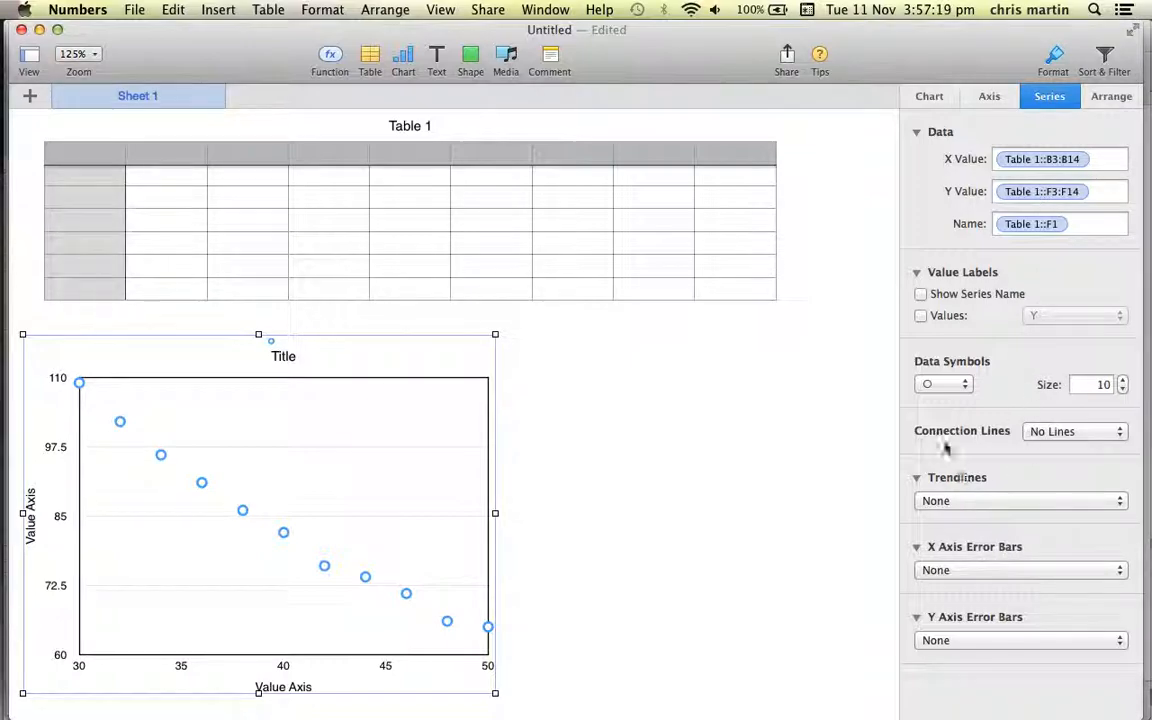
left_click(945, 385)
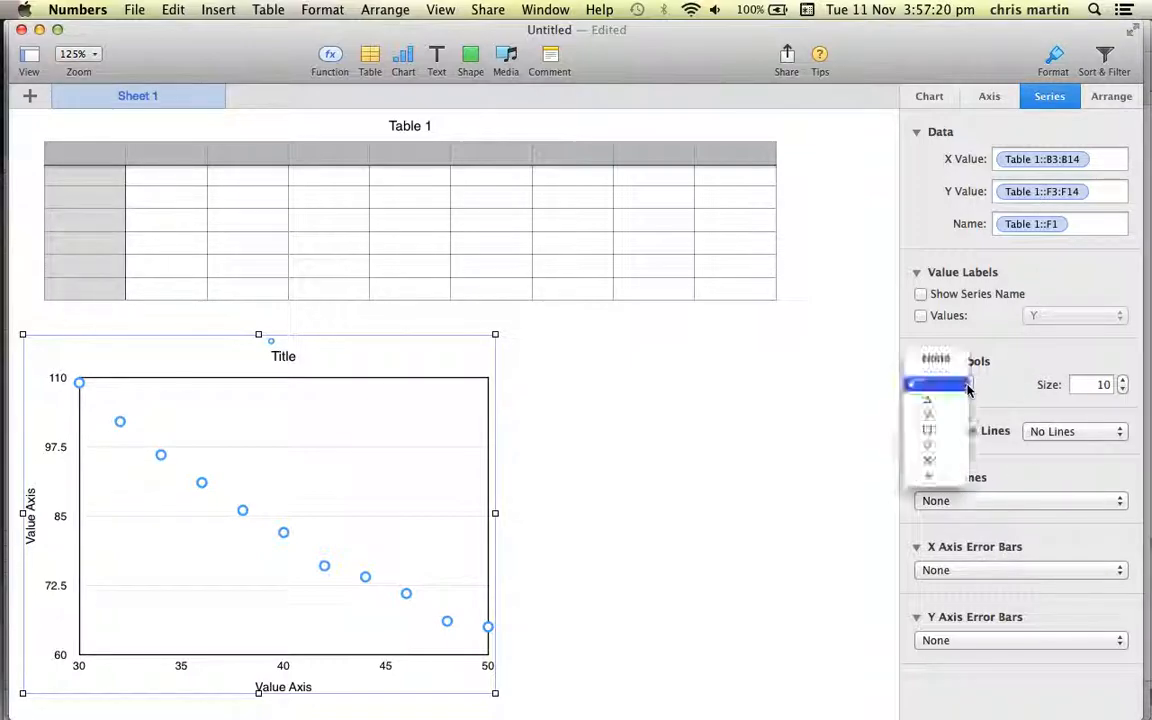
left_click(927, 460)
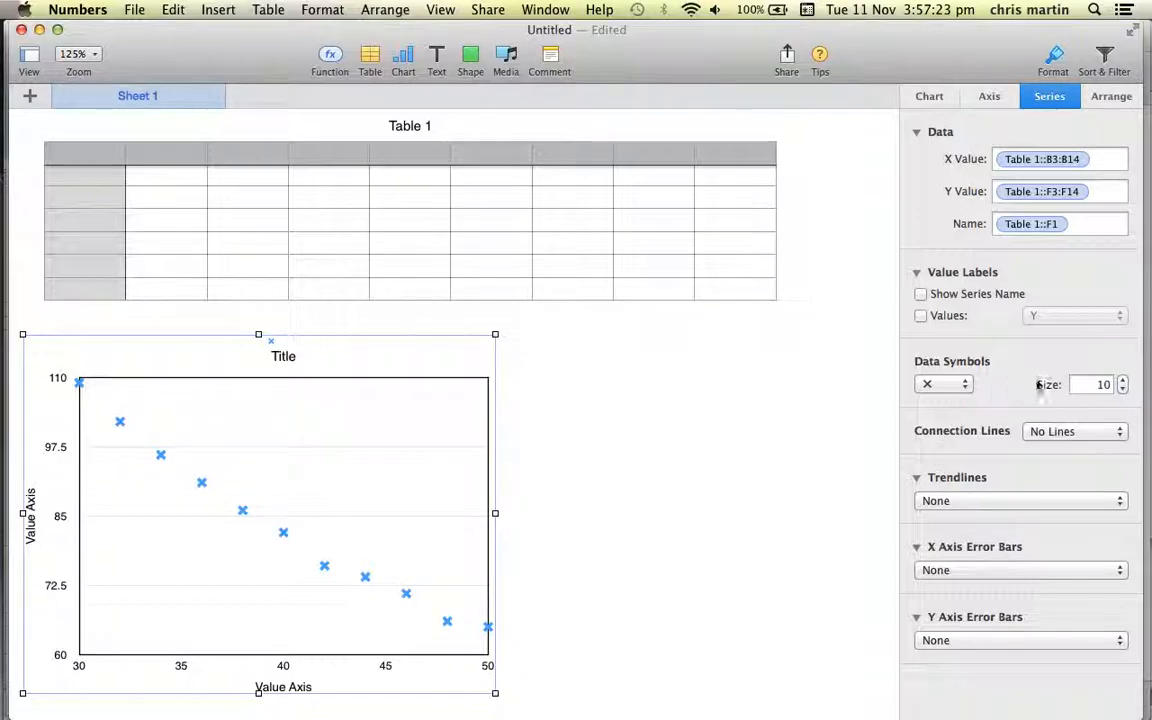
left_click(1122, 389)
left_click(1122, 389)
left_click(1122, 389)
left_click(1122, 389)
left_click(1123, 381)
left_click(1123, 381)
left_click(945, 383)
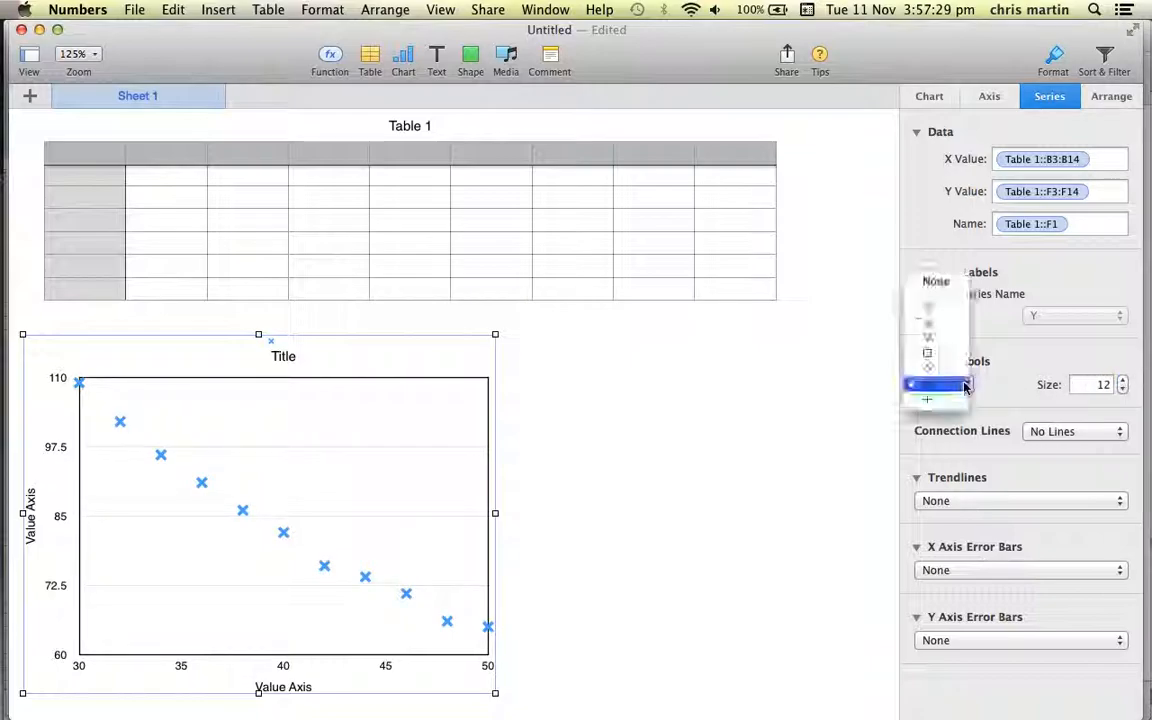
left_click(941, 398)
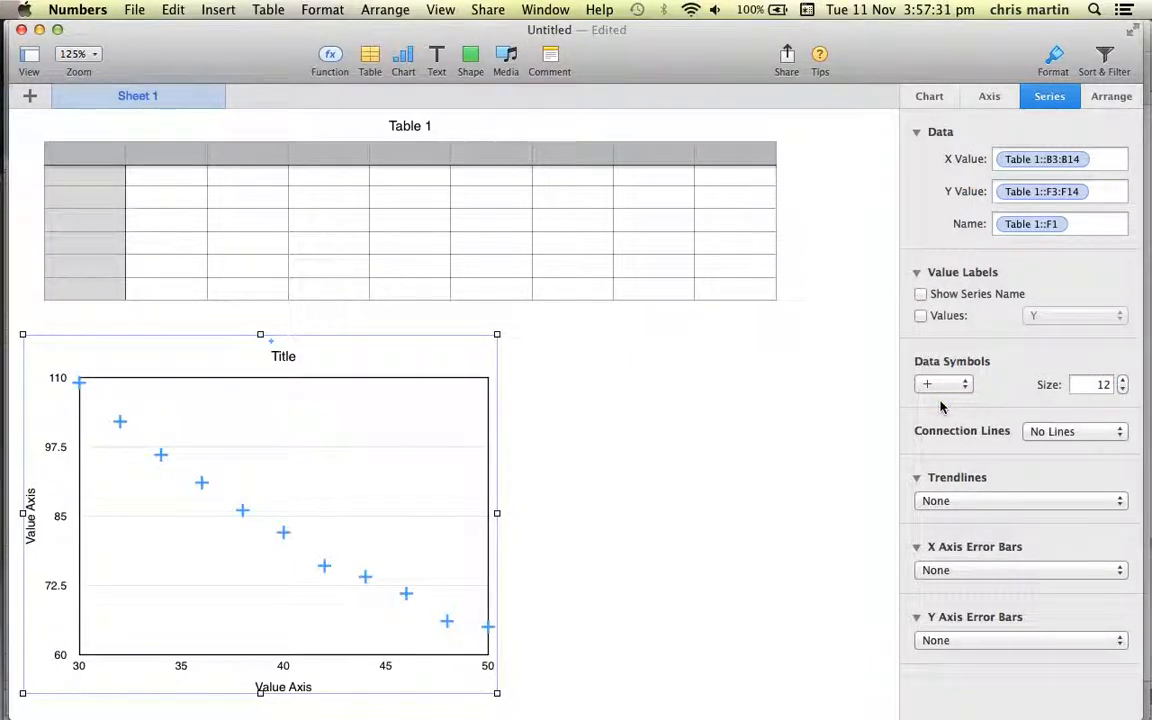
Add a linear trendline to the series and show its equation on the chart.
left_click(940, 500)
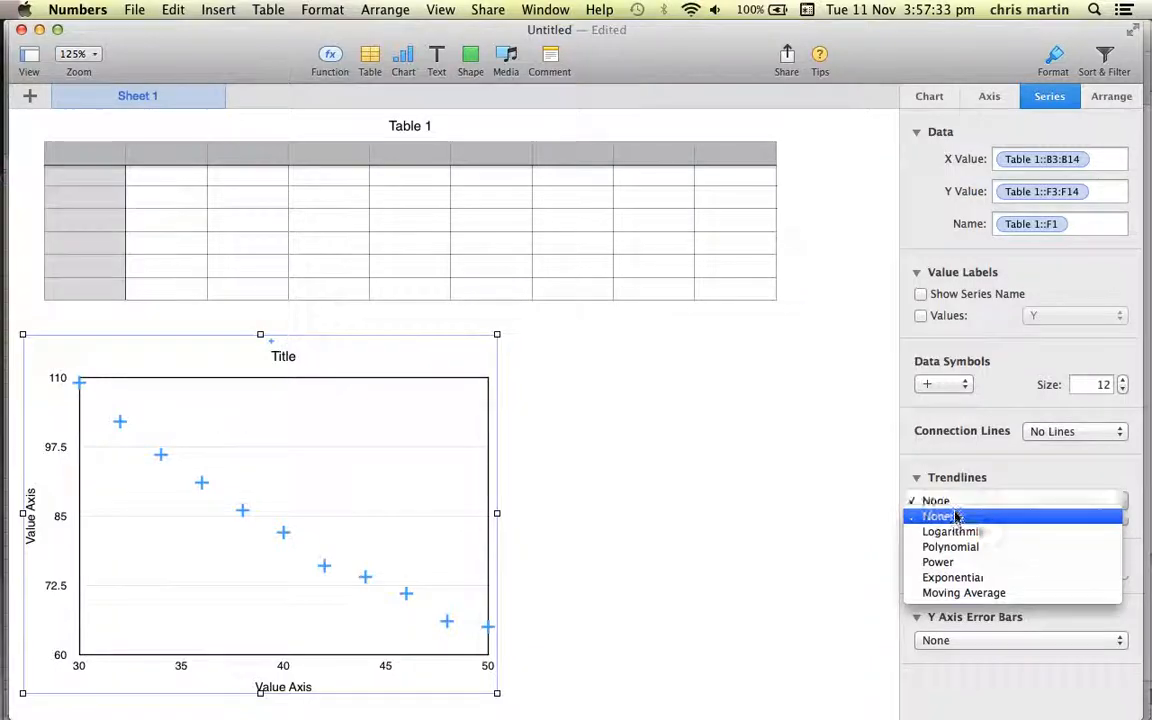
left_click(955, 517)
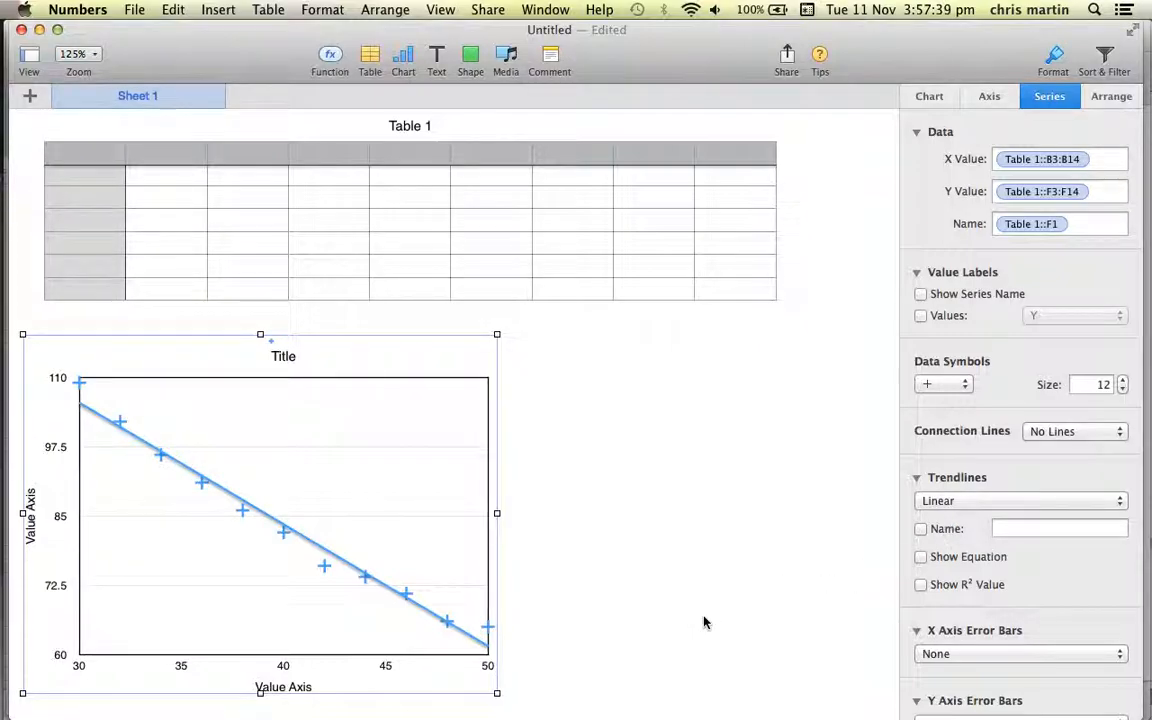
left_click(920, 557)
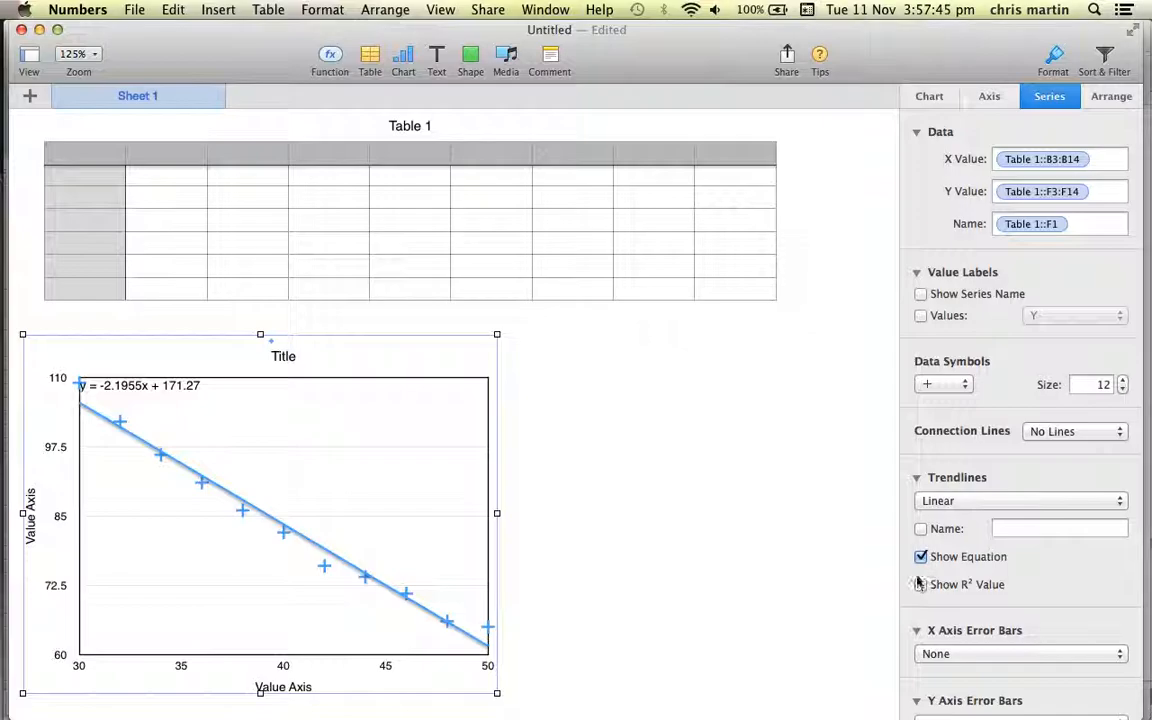
left_click(805, 489)
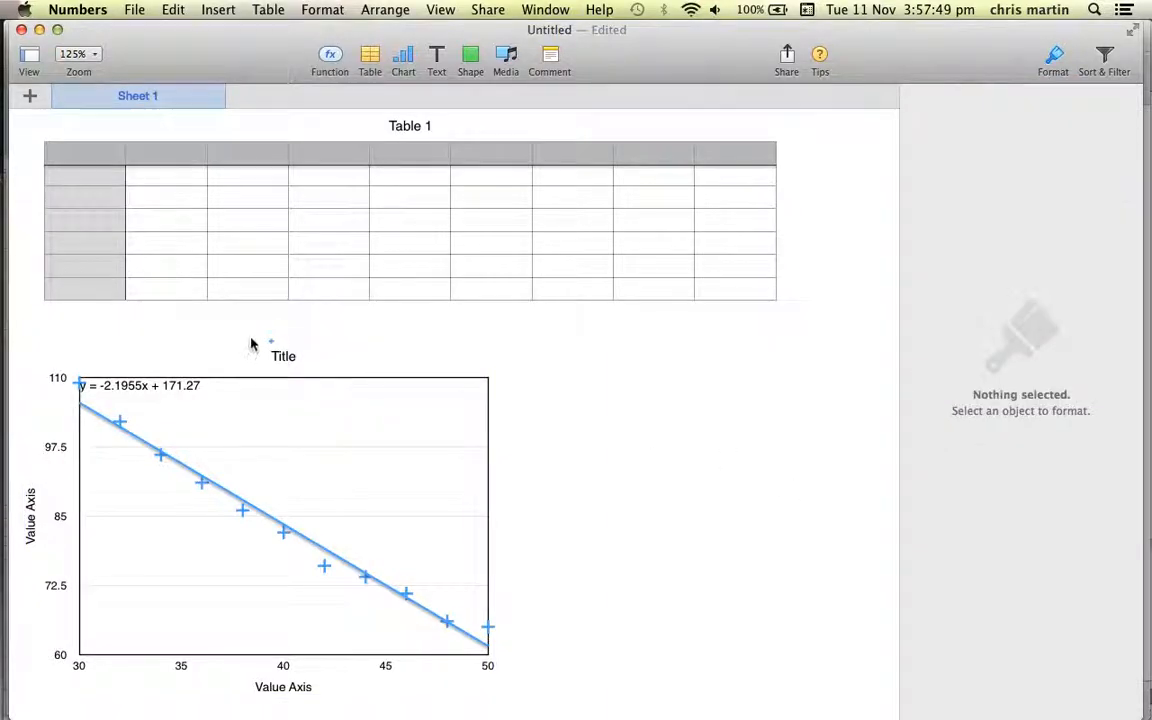
Replace the chart title with "graph to show the relationship between length and frequency for a musical instrument".
left_click(294, 365)
double_click(284, 357)
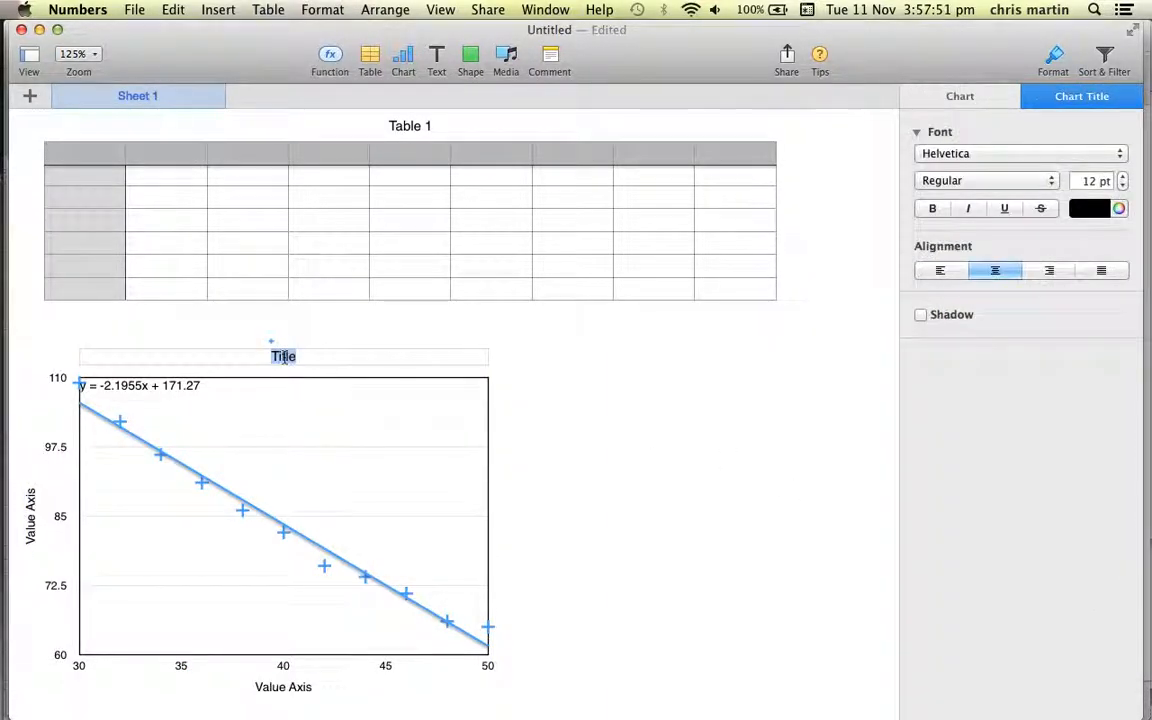
type("graph to ")
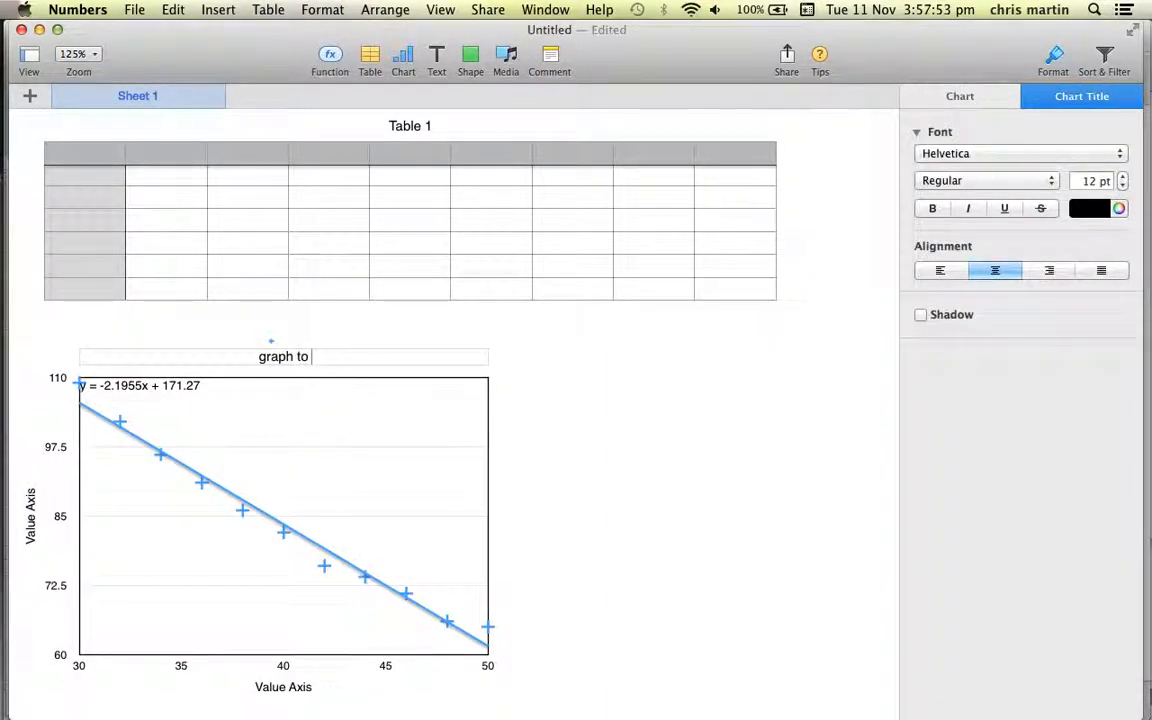
type("show the re")
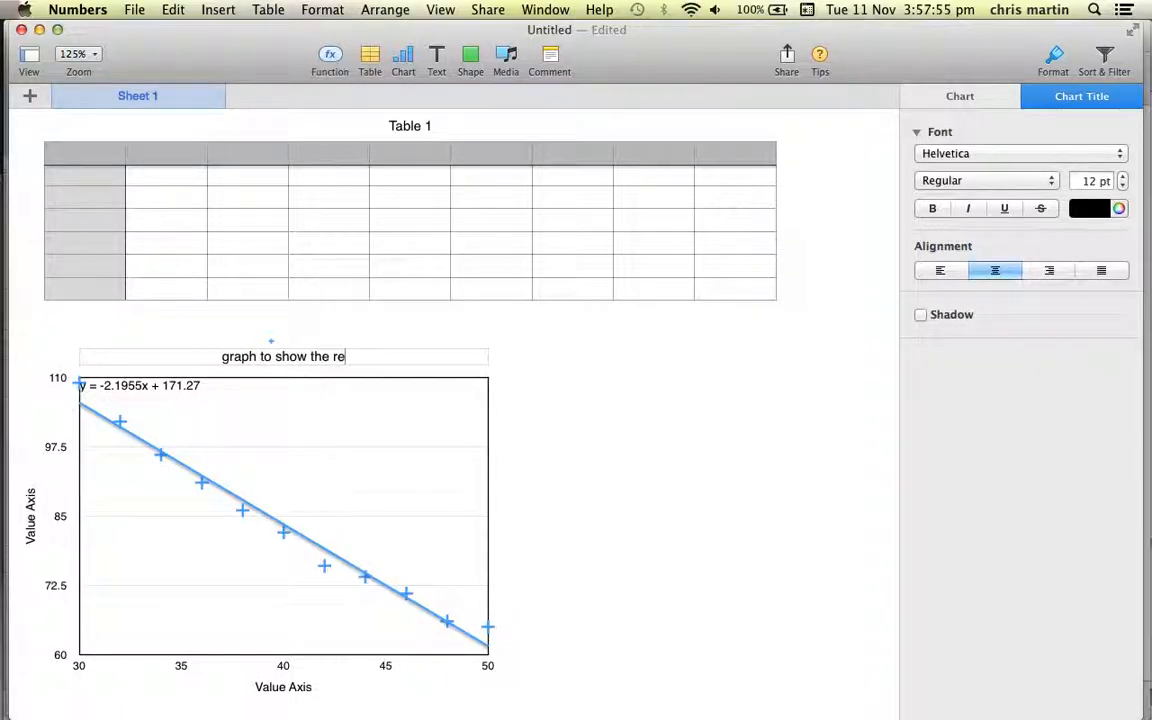
type("lationship ")
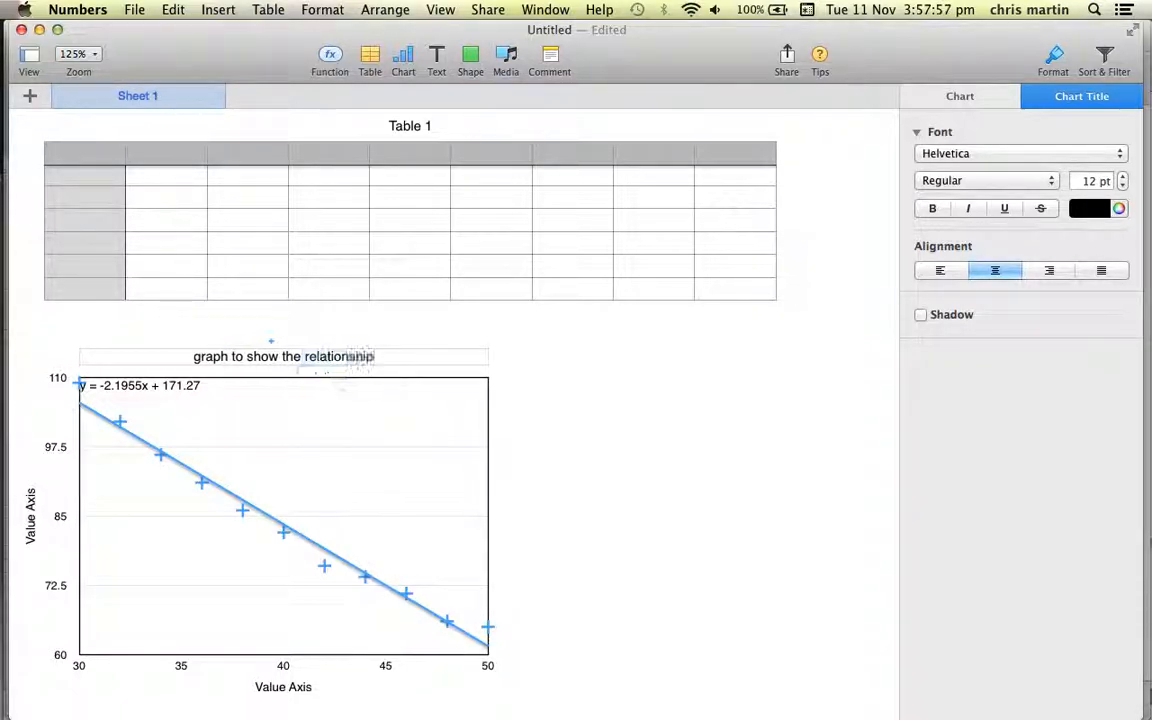
type("between")
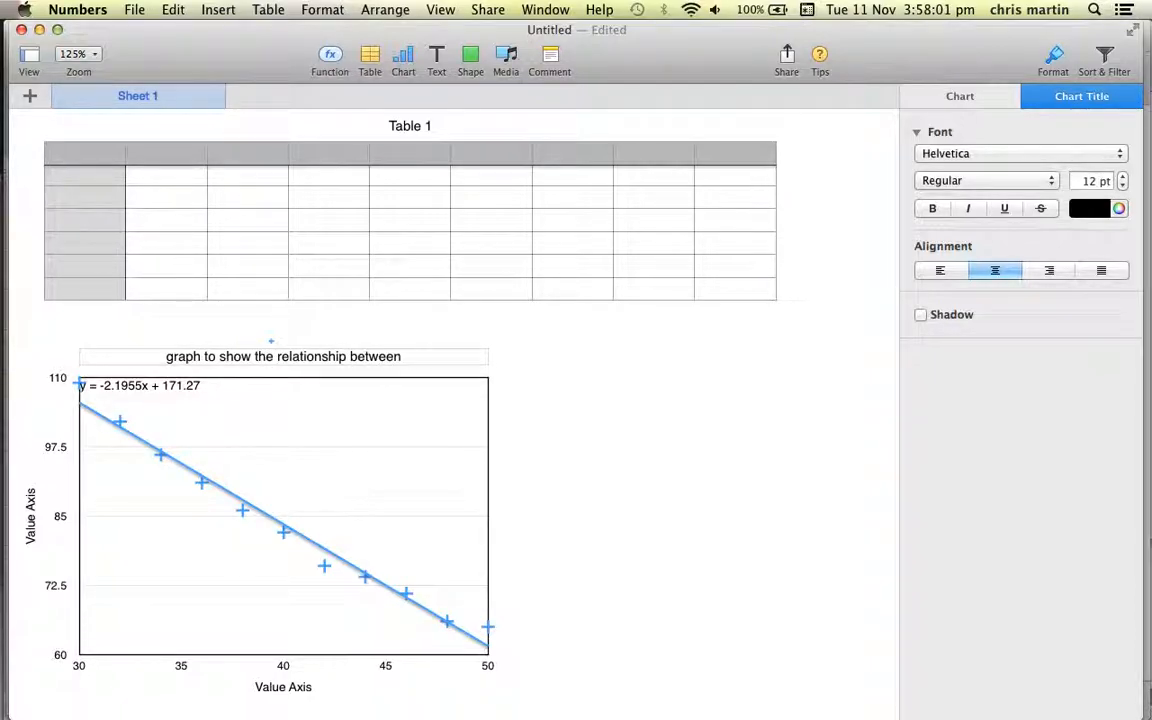
type("le")
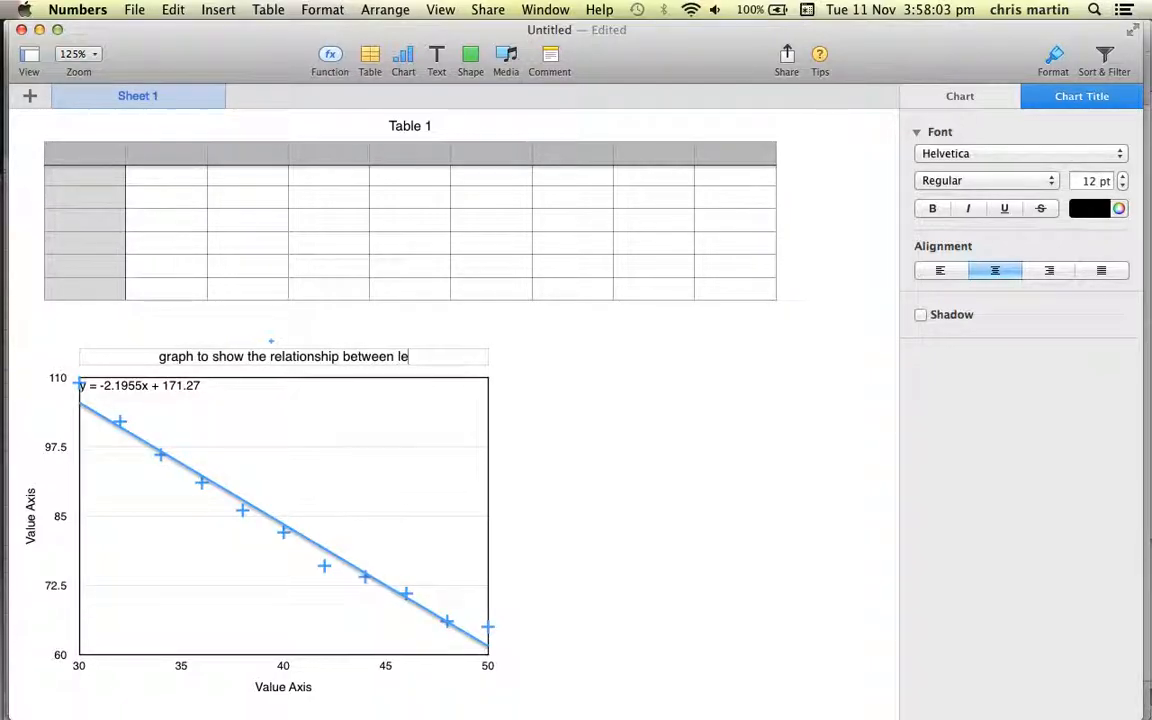
type("n")
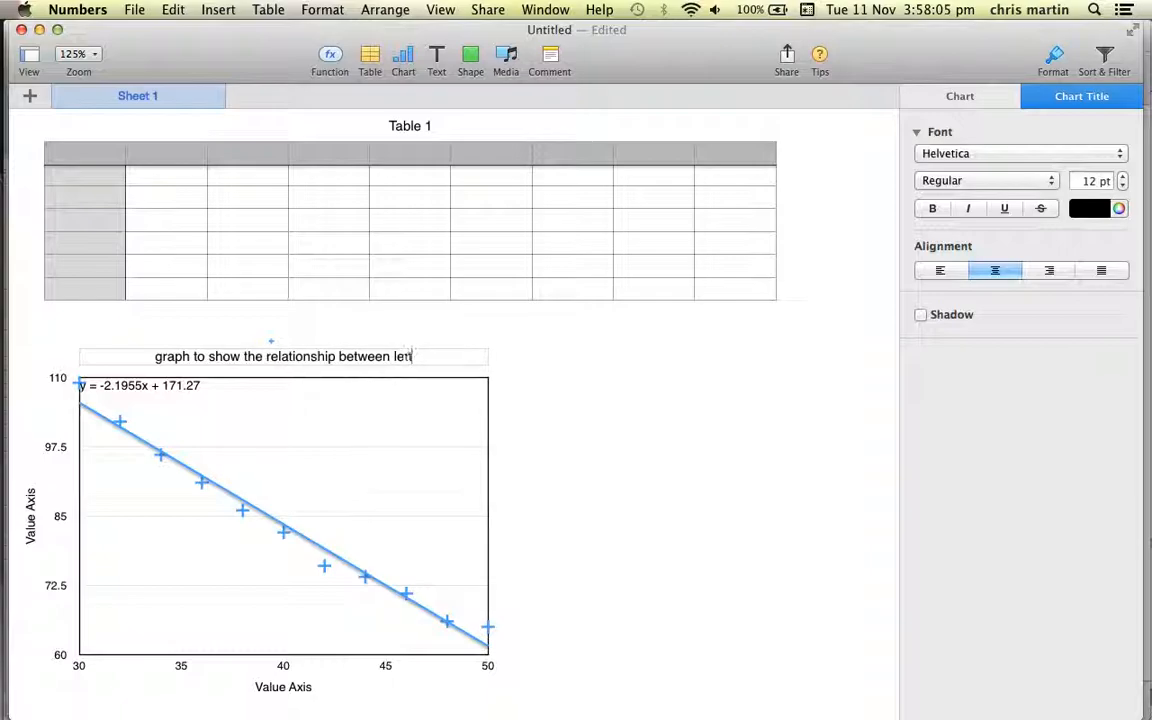
type("gth and ")
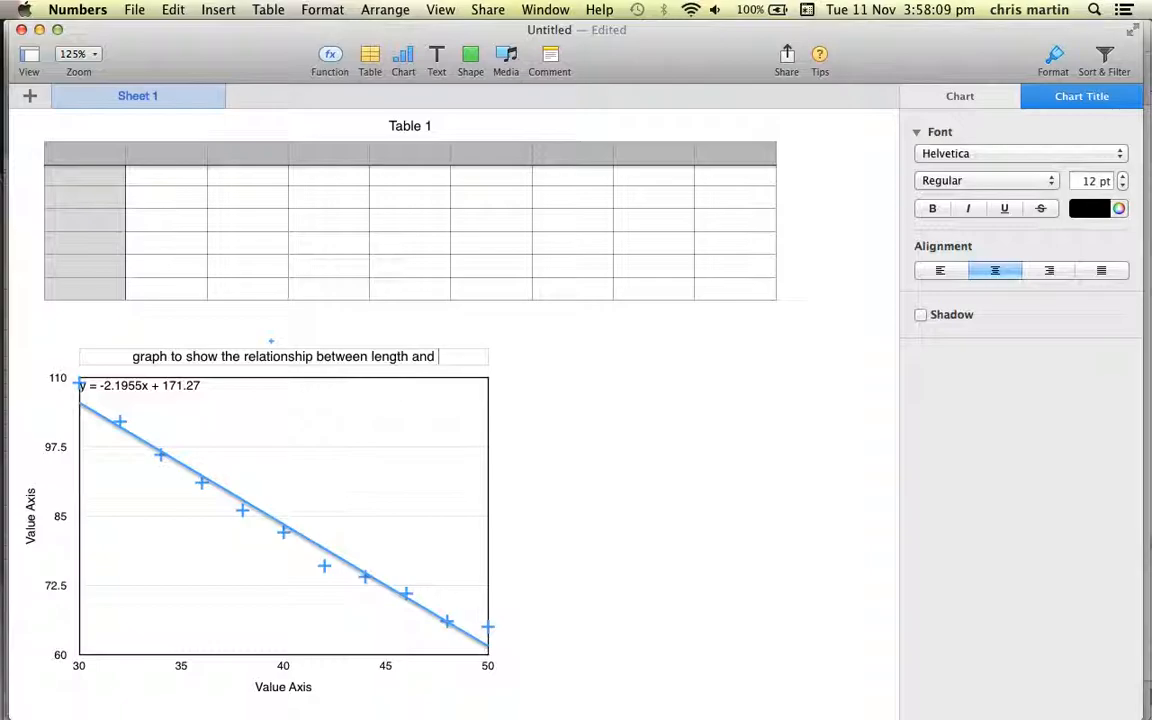
type("frequen")
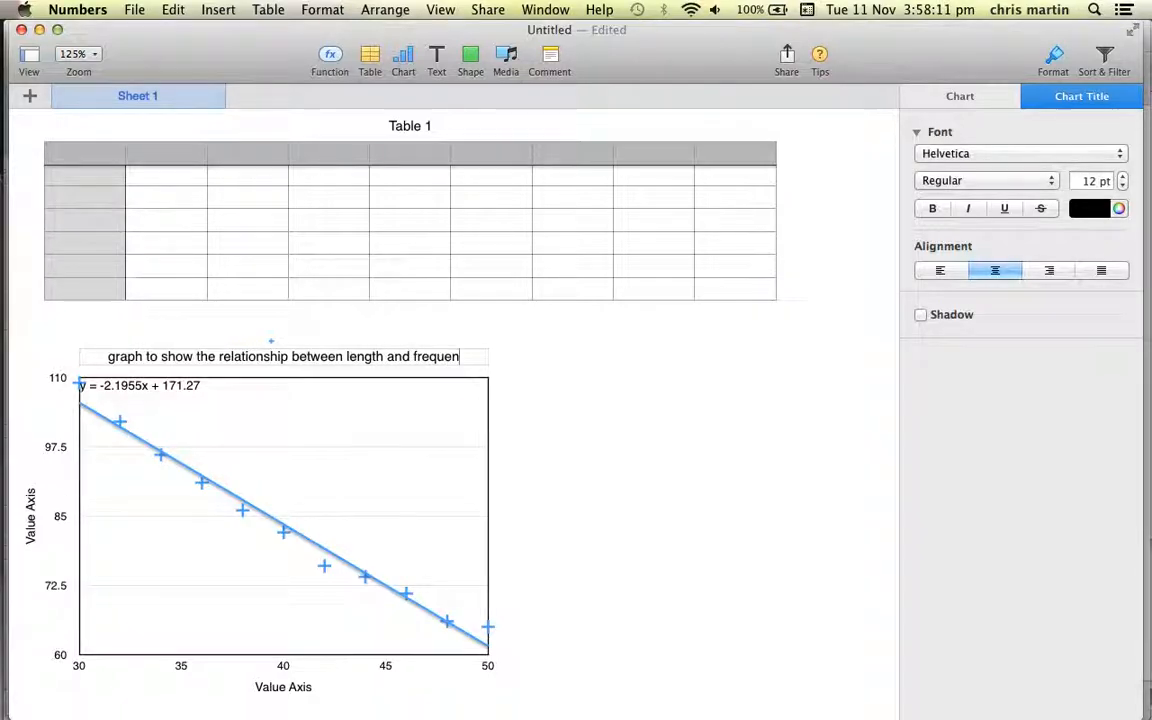
type("cy for a")
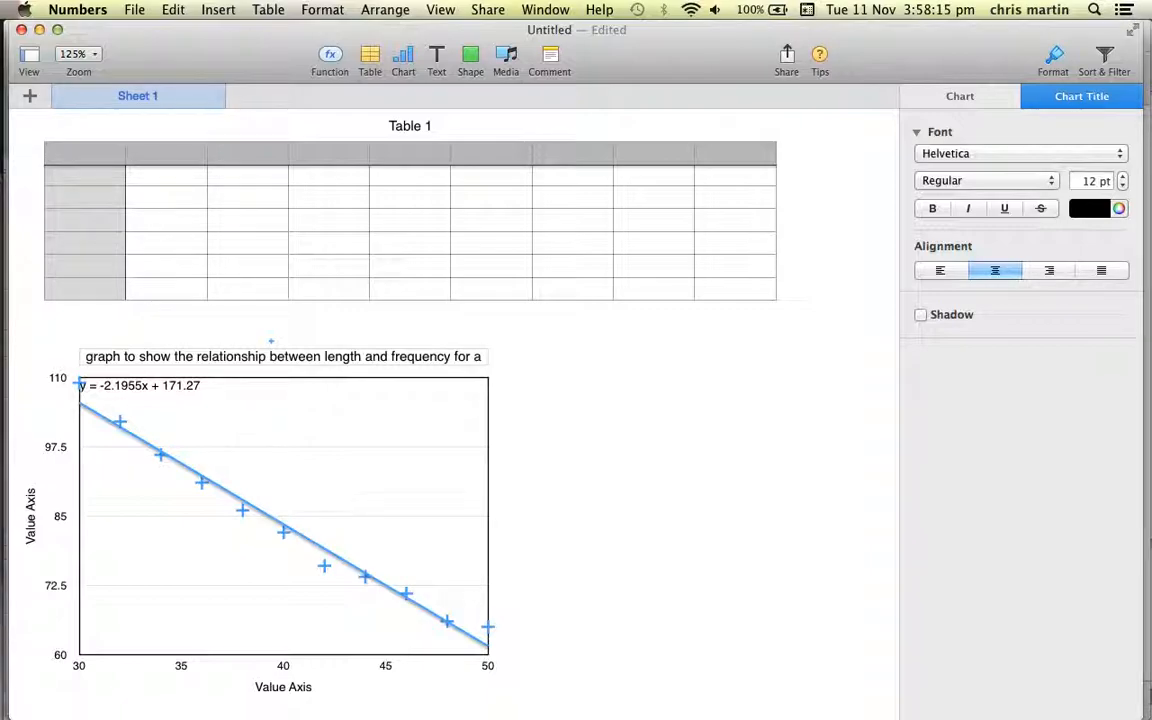
type(" musical")
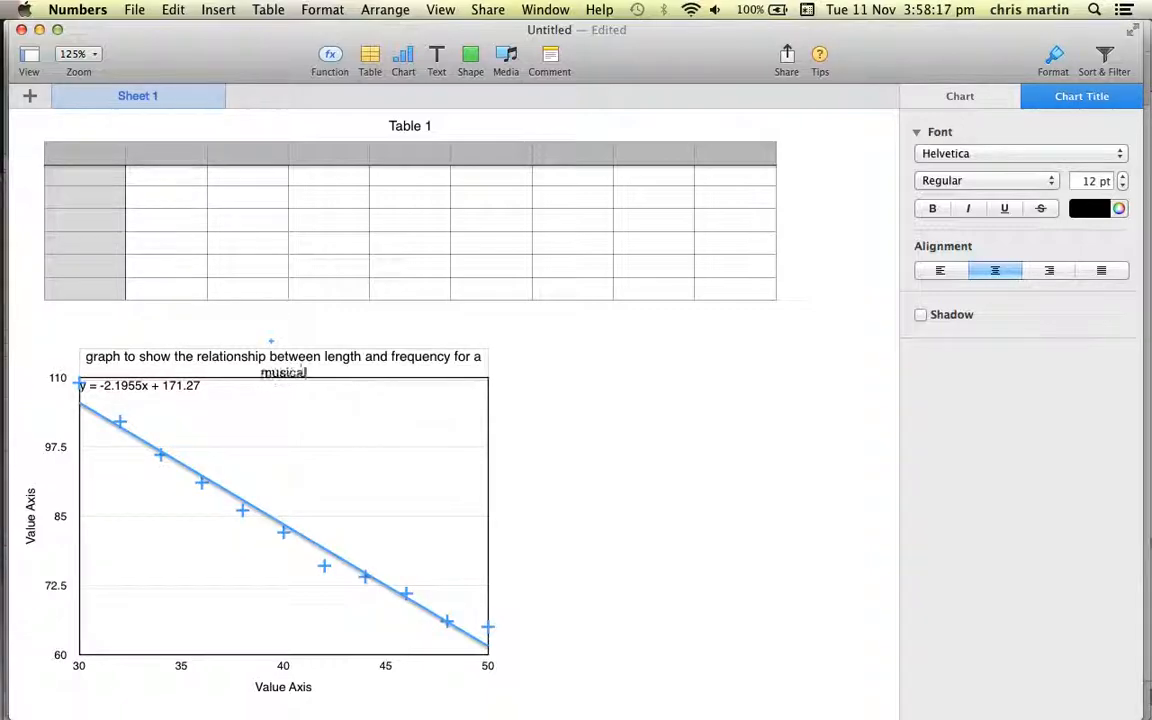
type(" instrument")
Rename the chart's Y-axis title as "frequency (Hz)".
double_click(30, 515)
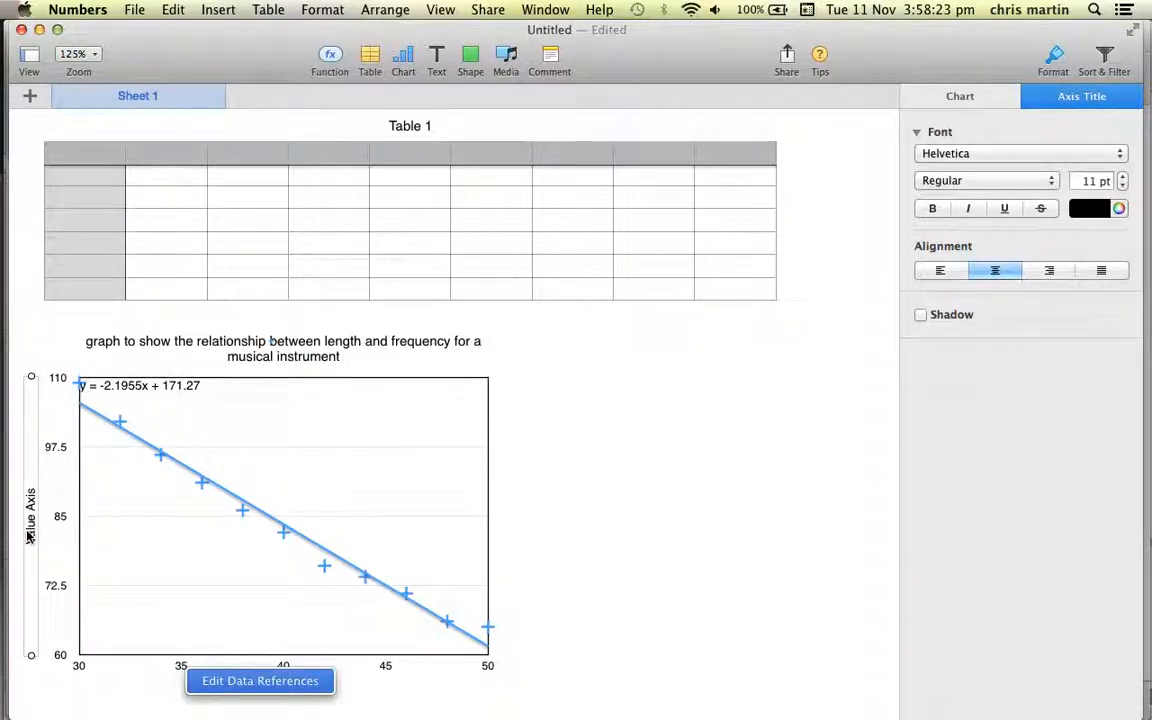
key("BackSpace")
type("frequency")
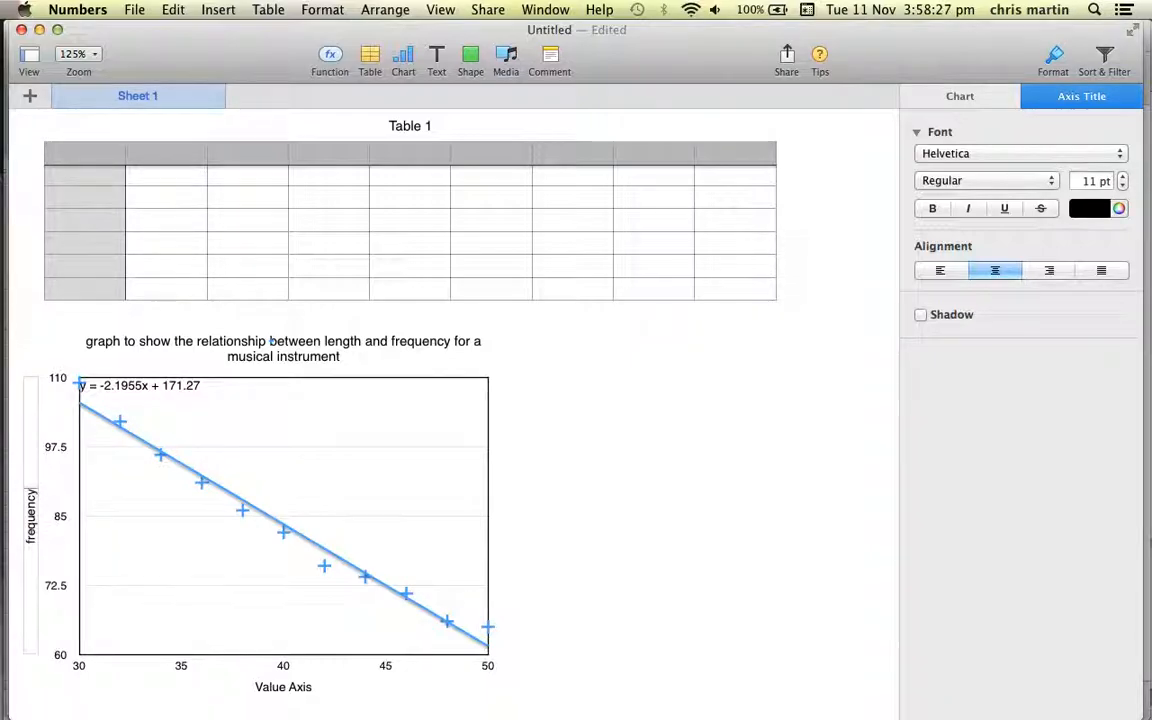
left_click(295, 695)
left_click(295, 690)
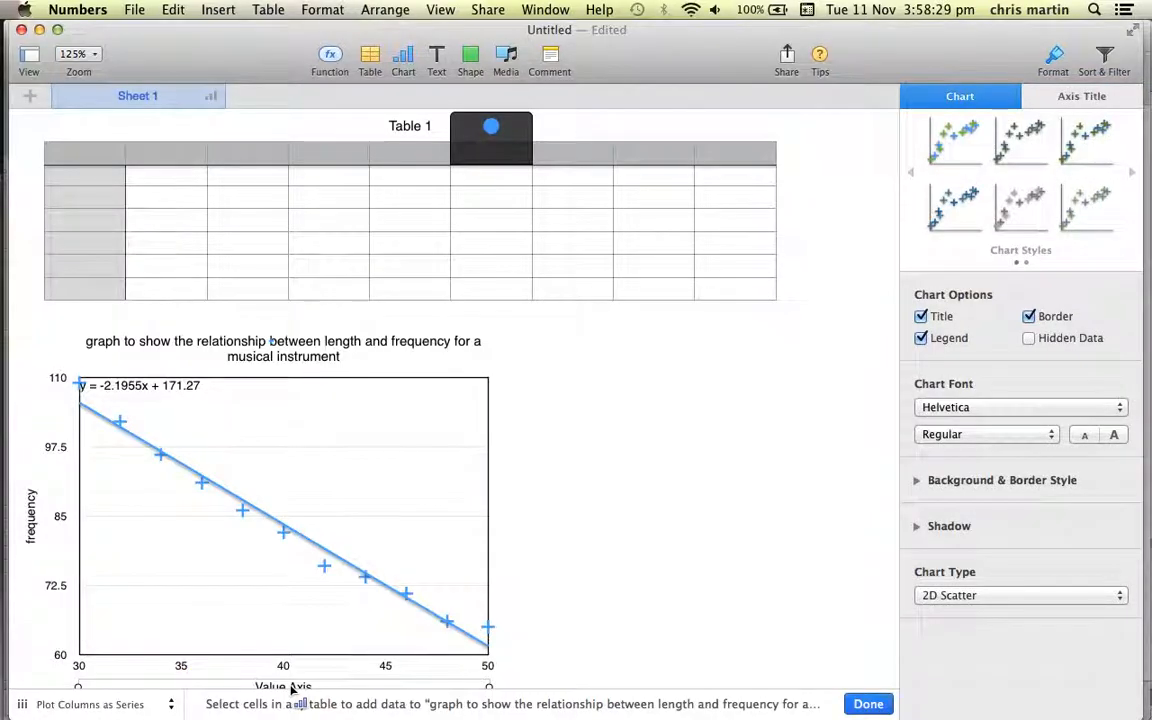
left_click(31, 526)
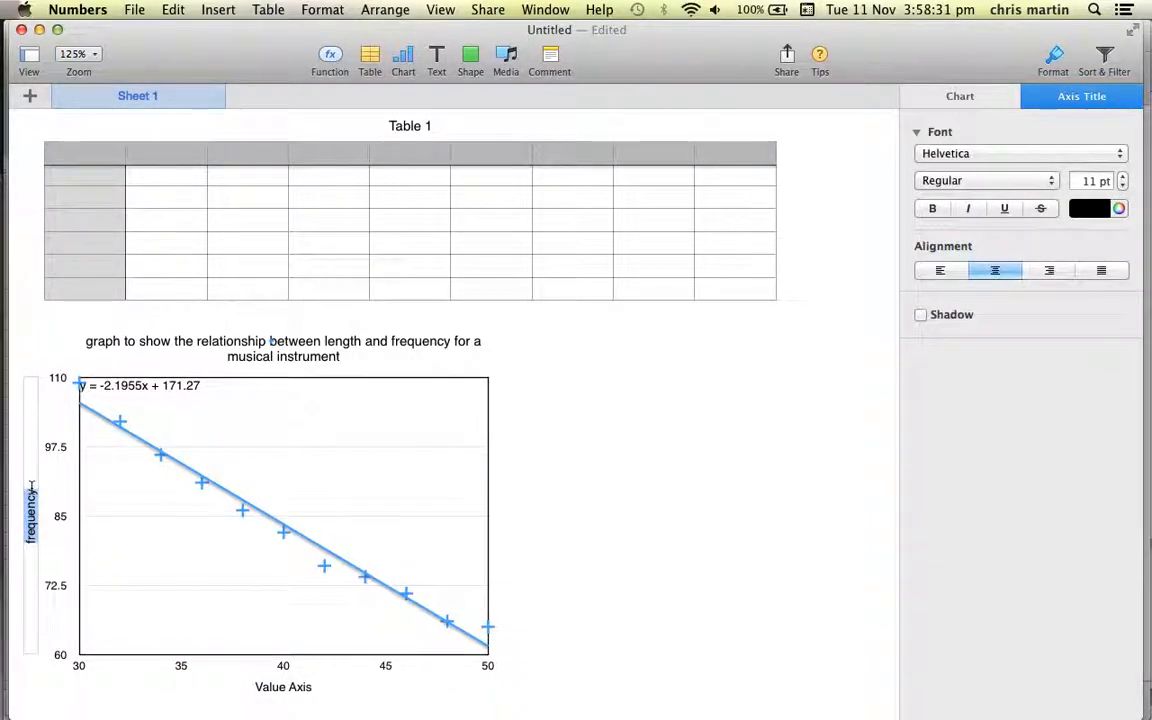
type("(Hz)")
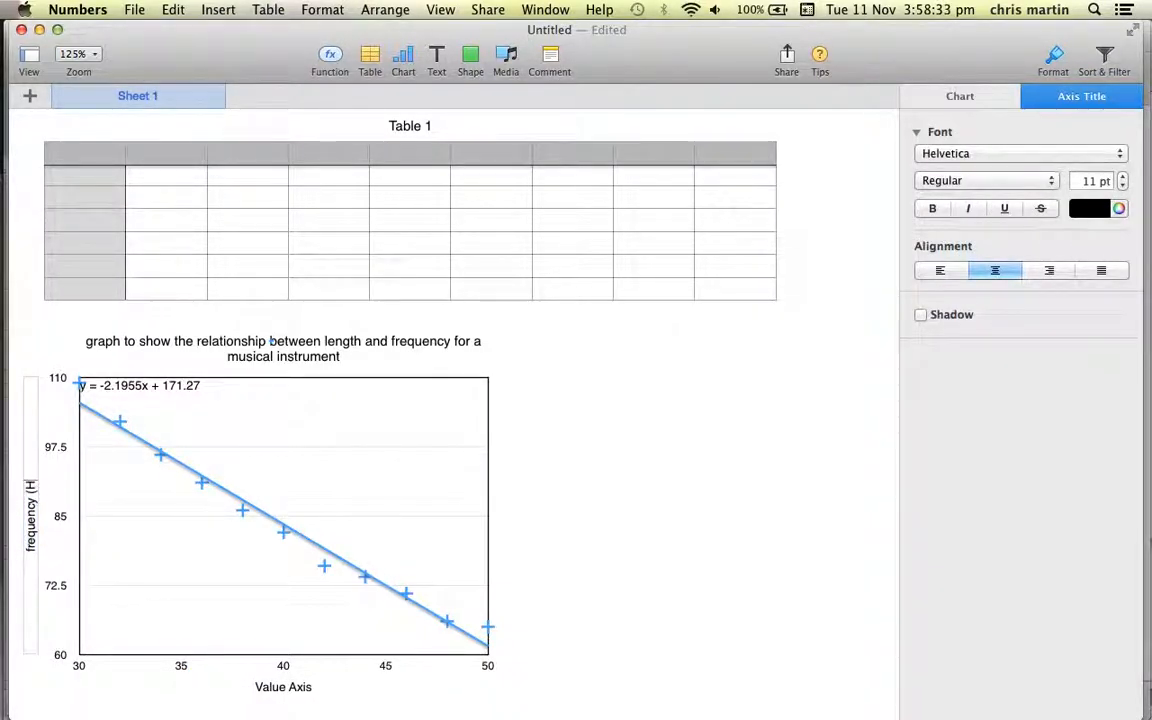
Rename the chart's X-axis title as "Length (cm)".
left_click(312, 688)
double_click(310, 688)
type("Length (cm)")
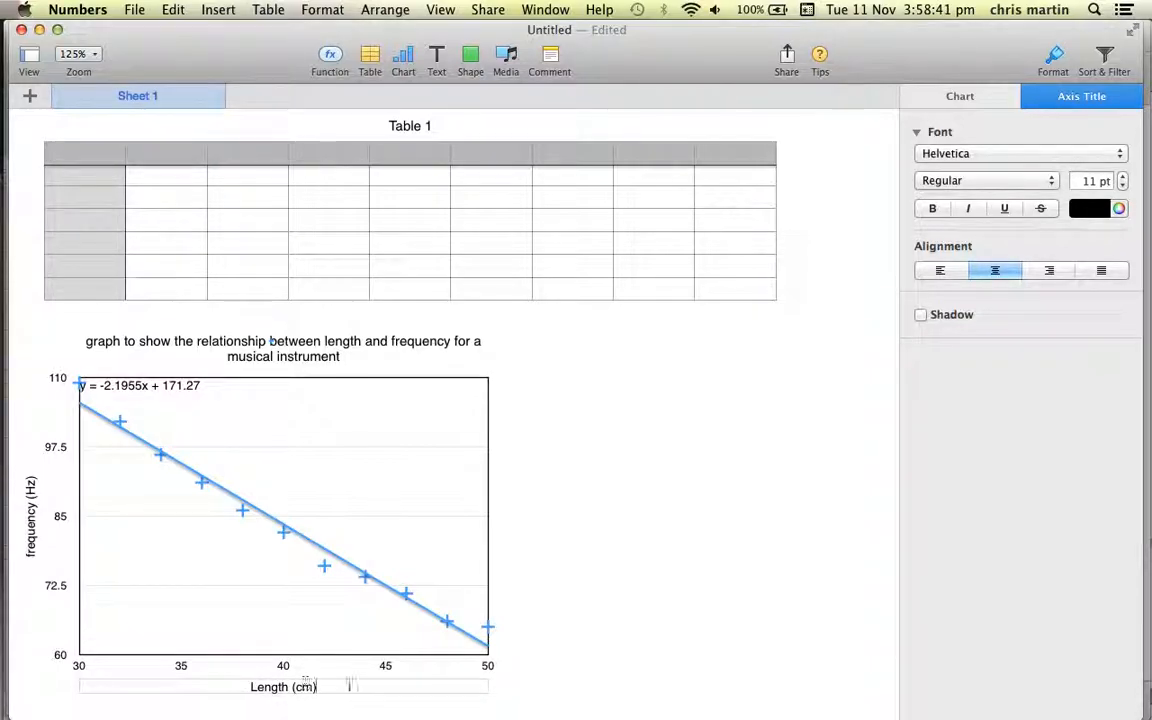
left_click(614, 645)
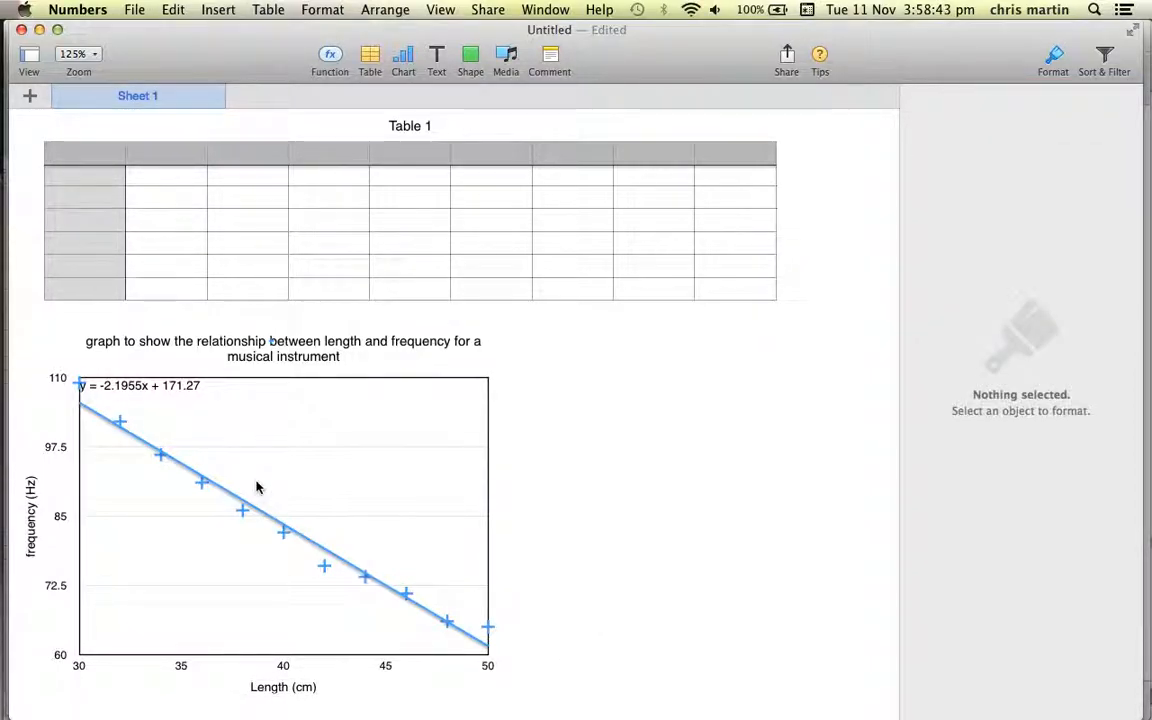
Set the major steps of the scatter chart's Y-axis scale to 5.
left_click(52, 585)
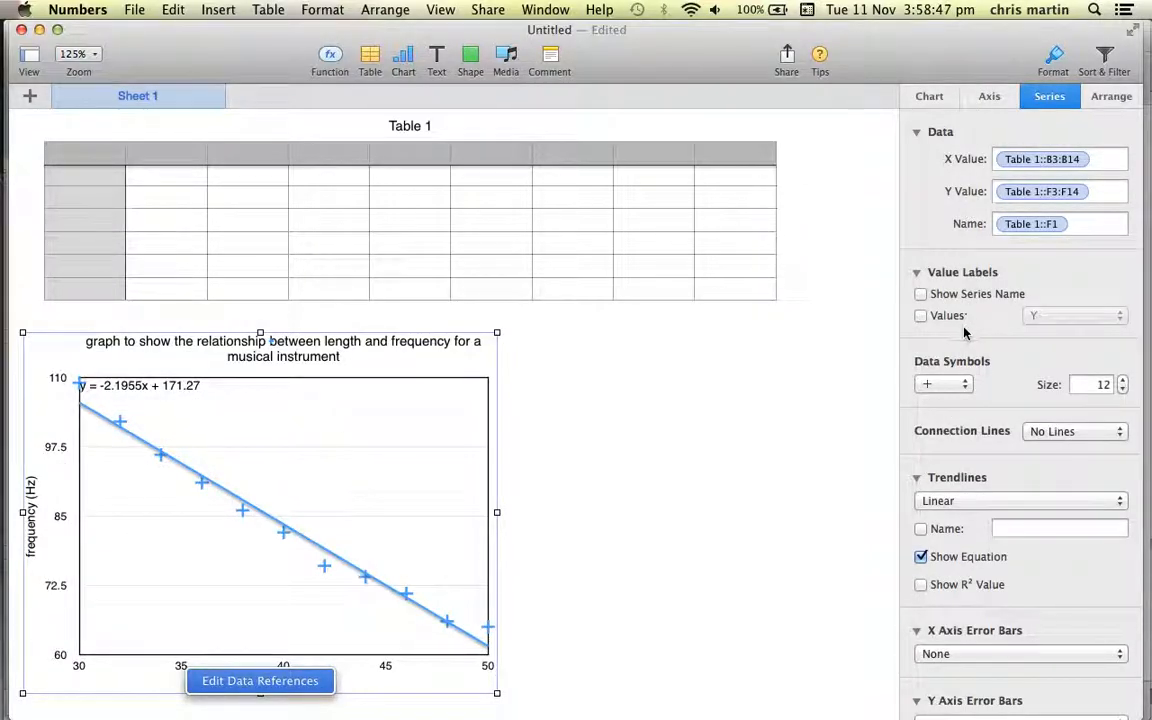
left_click(990, 96)
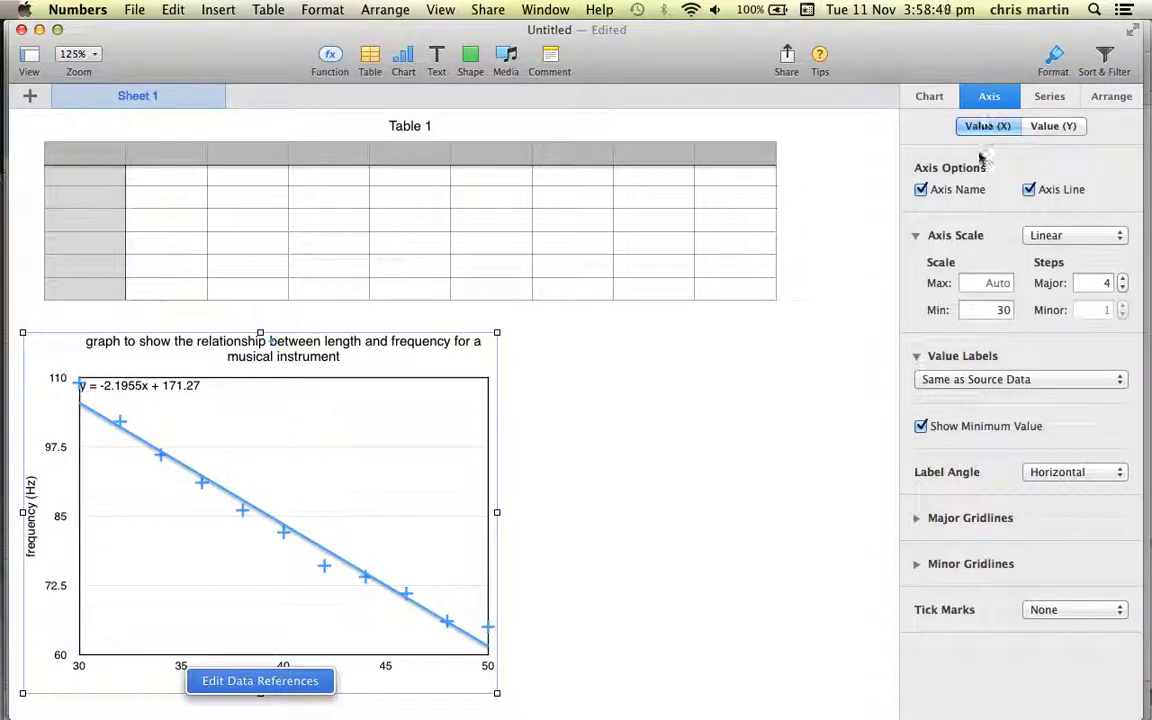
left_click(1049, 127)
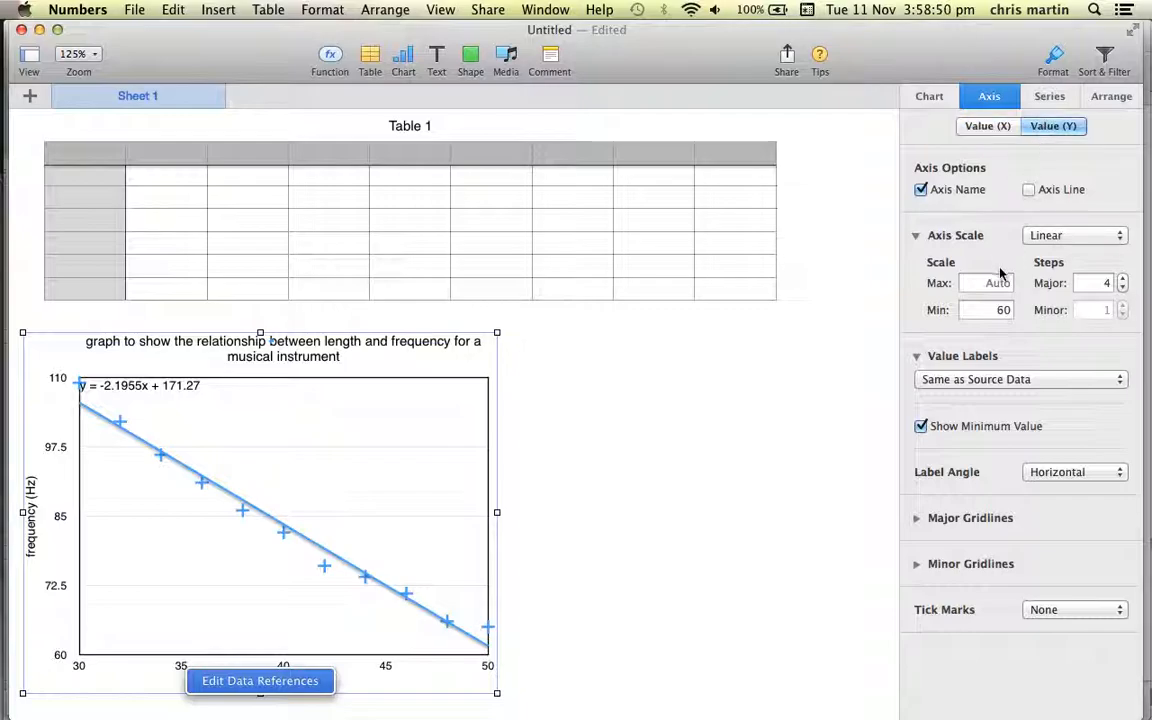
left_click(1122, 280)
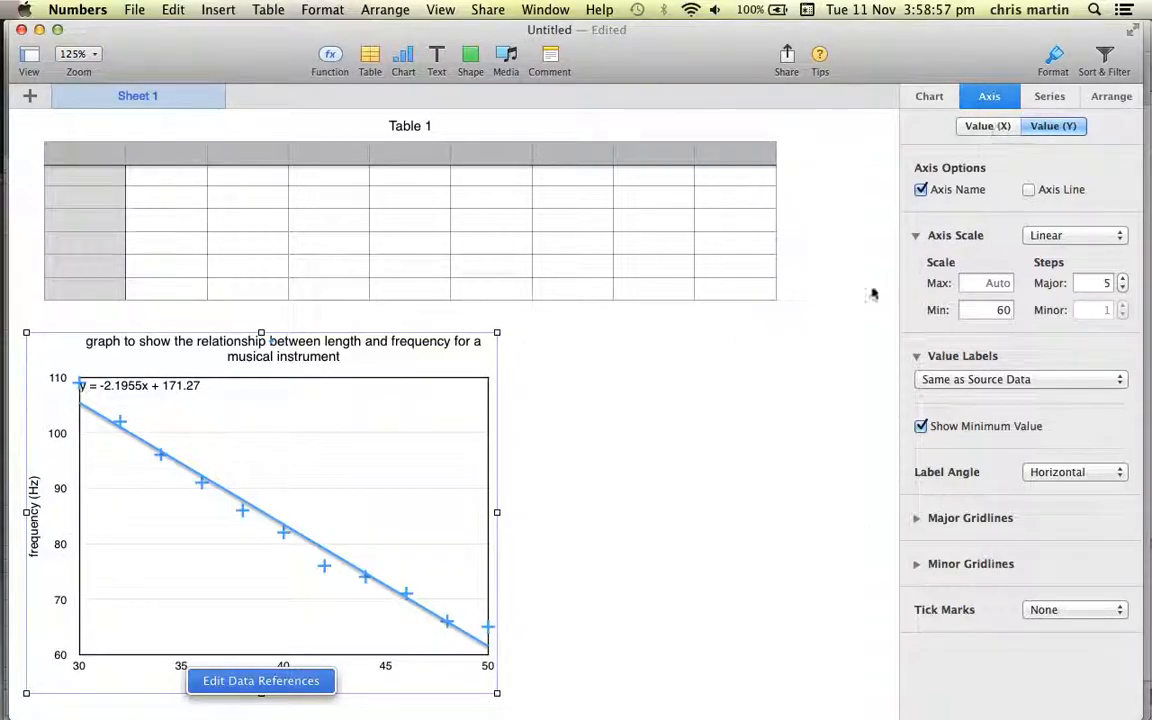
left_click(522, 563)
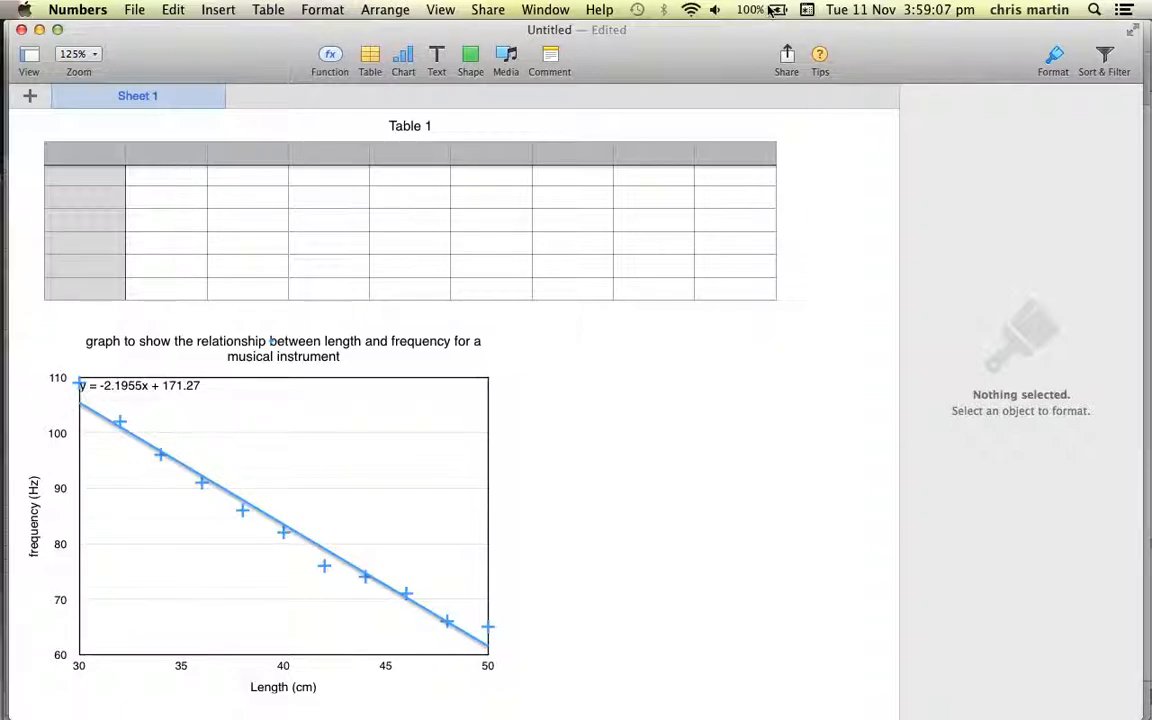
key("super+Tab")
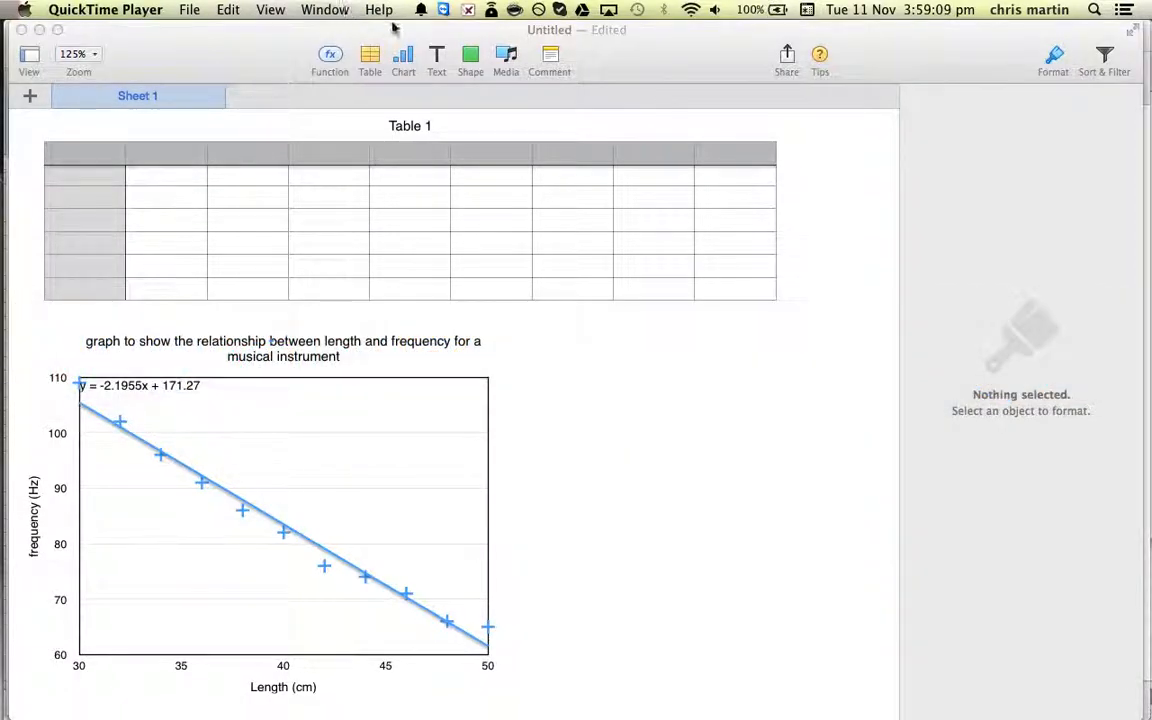